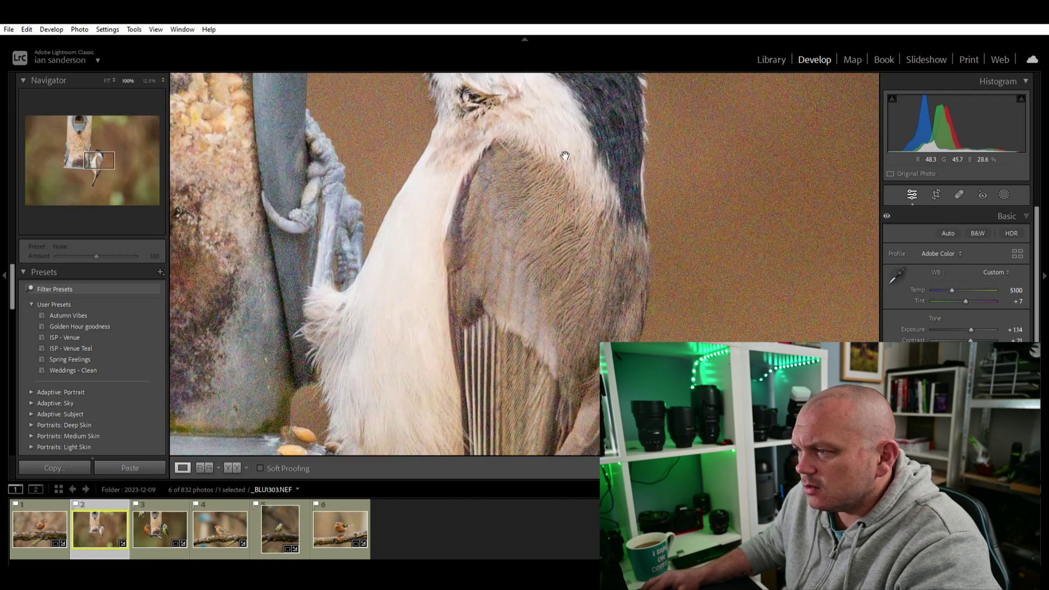
- Examine the noise in the second and third bird feeder photos at 100% zoom
left_click_drag(565, 155, 608, 230)
left_click(609, 230)
left_click(160, 529)
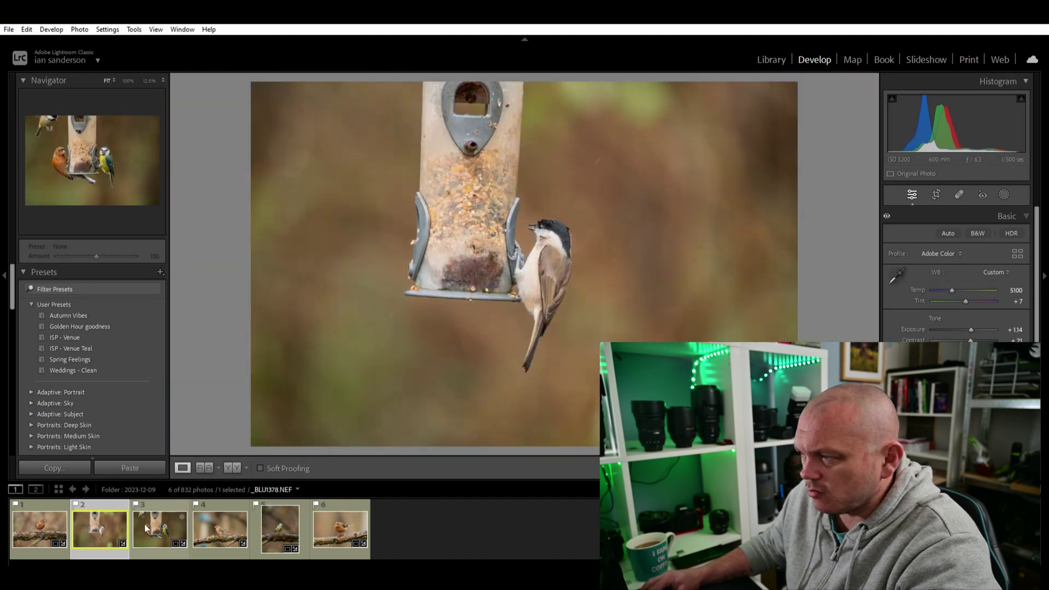
left_click(555, 256)
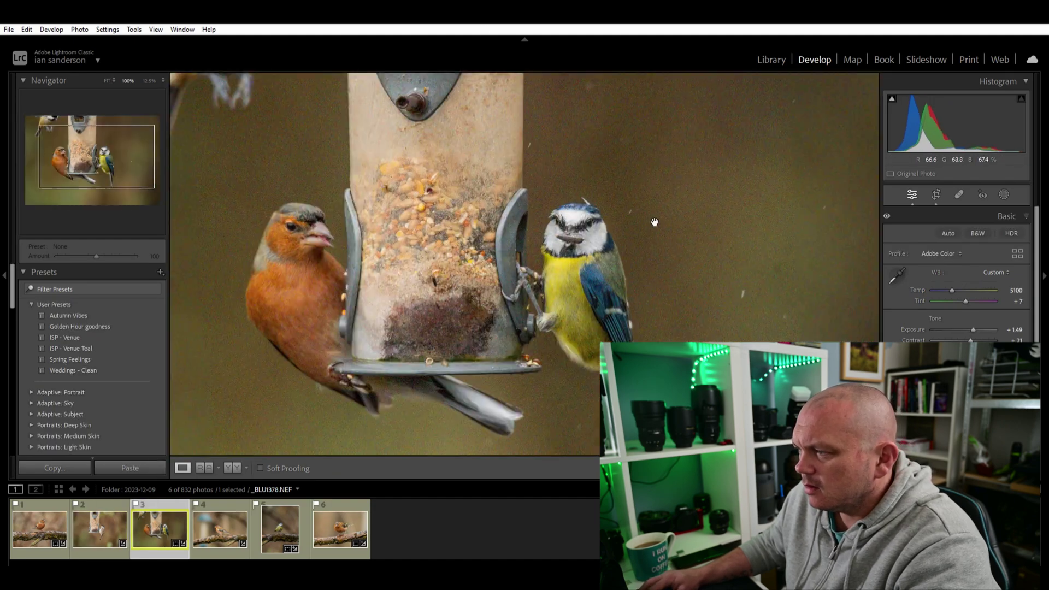
left_click_drag(623, 239, 503, 125)
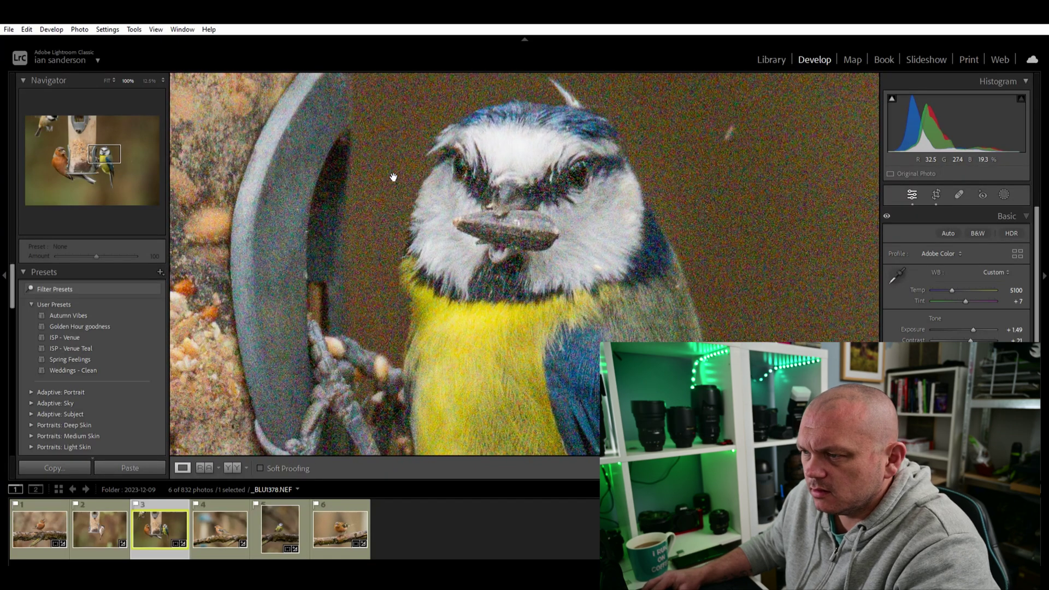
left_click_drag(710, 208, 483, 220)
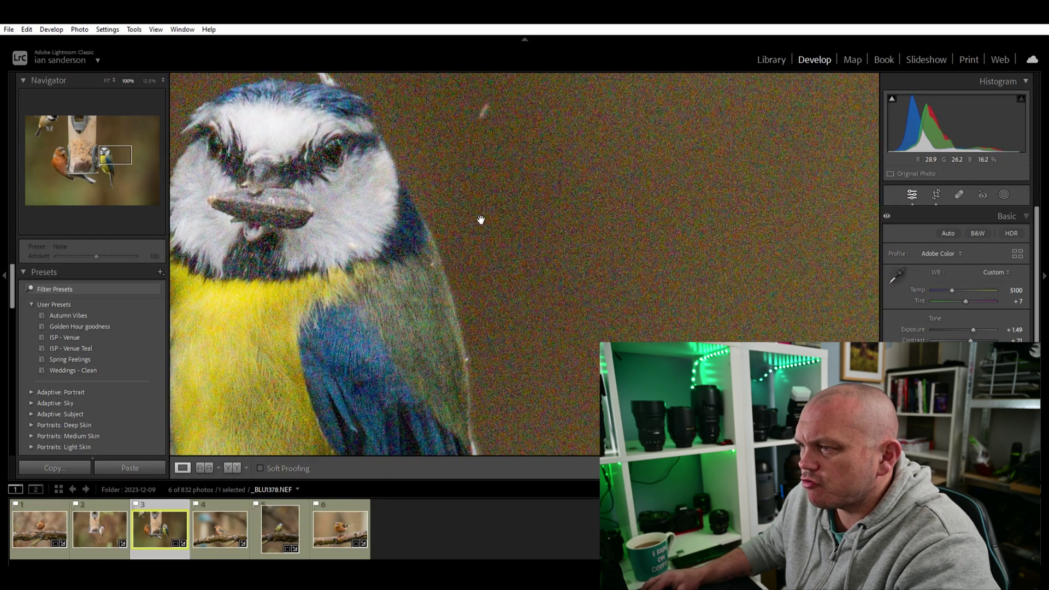
left_click_drag(384, 110, 827, 266)
left_click_drag(625, 232, 686, 211)
left_click(685, 217)
- Open the first chaffinch photo, _BLU1267.NEF, for developing
left_click(281, 522)
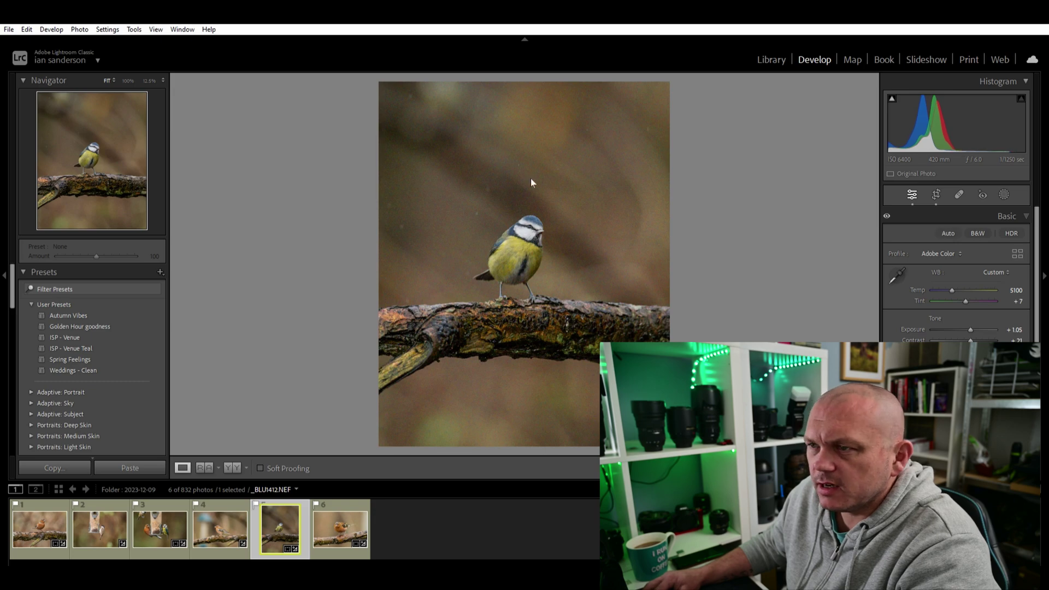
left_click(219, 528)
left_click(39, 528)
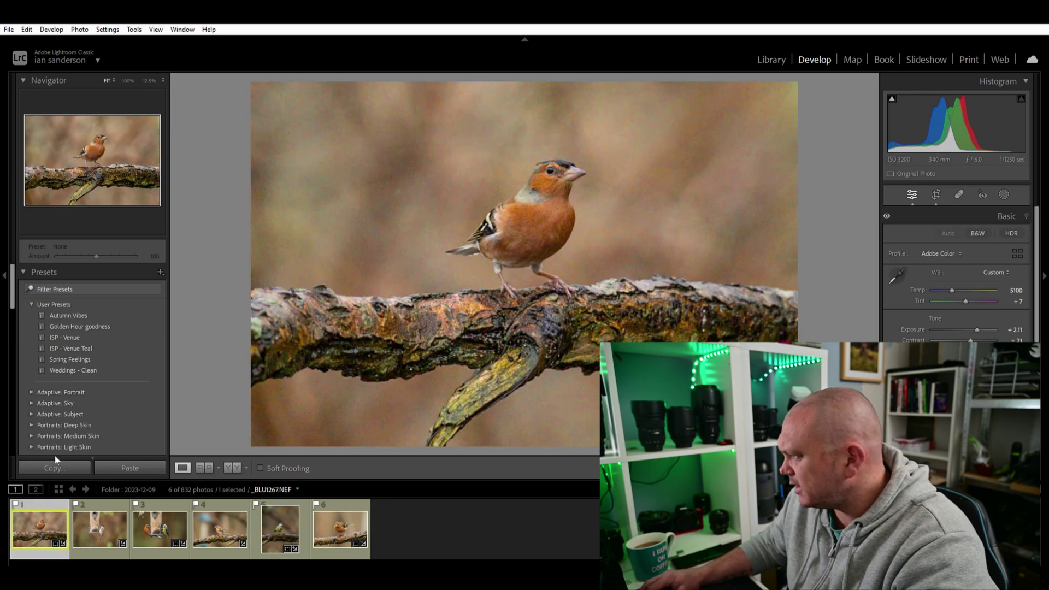
- Collapse the Basic adjustments, expand the Detail settings and centre the detail preview on the chaffinch's eye
left_click(1029, 210)
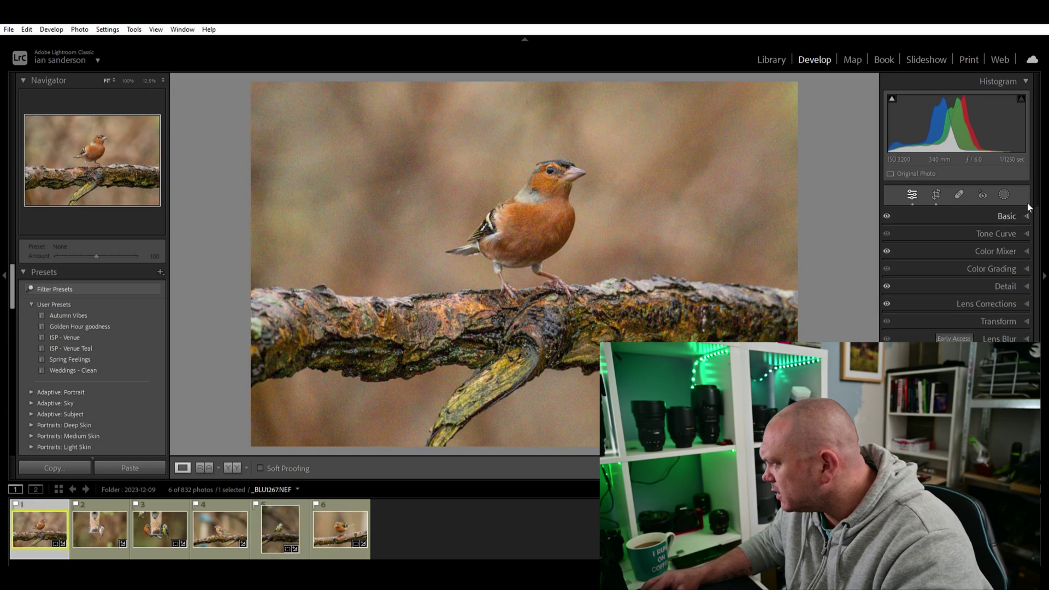
left_click(1029, 278)
scroll(1027, 311, "down", 2)
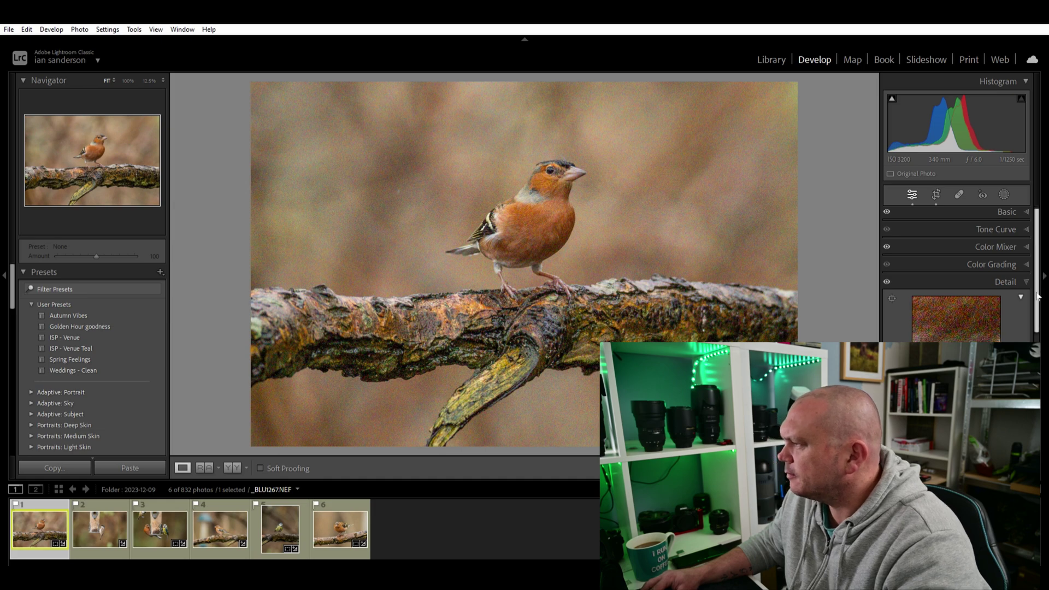
left_click(892, 244)
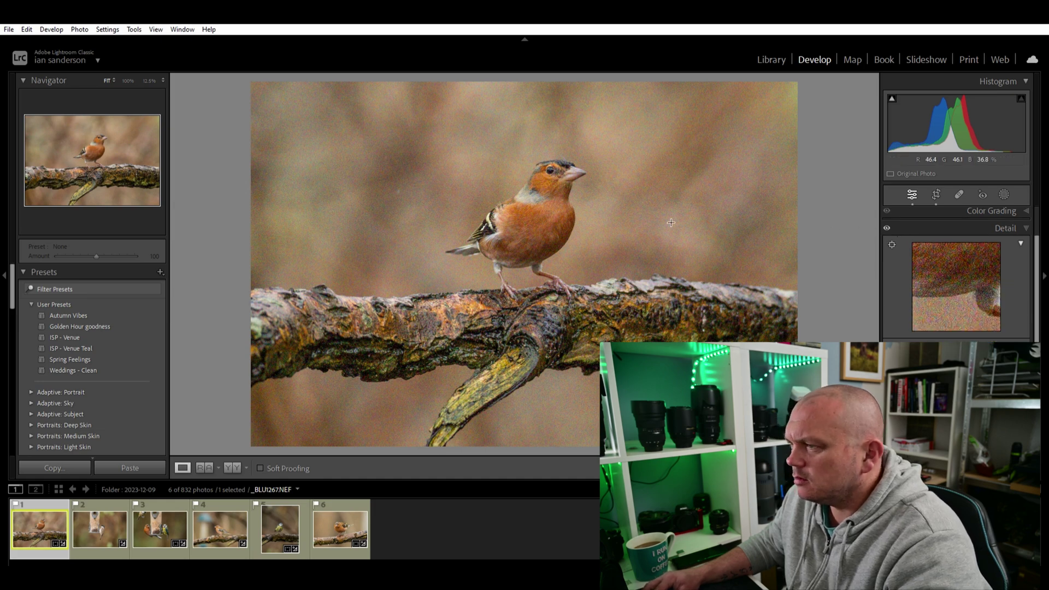
left_click(554, 168)
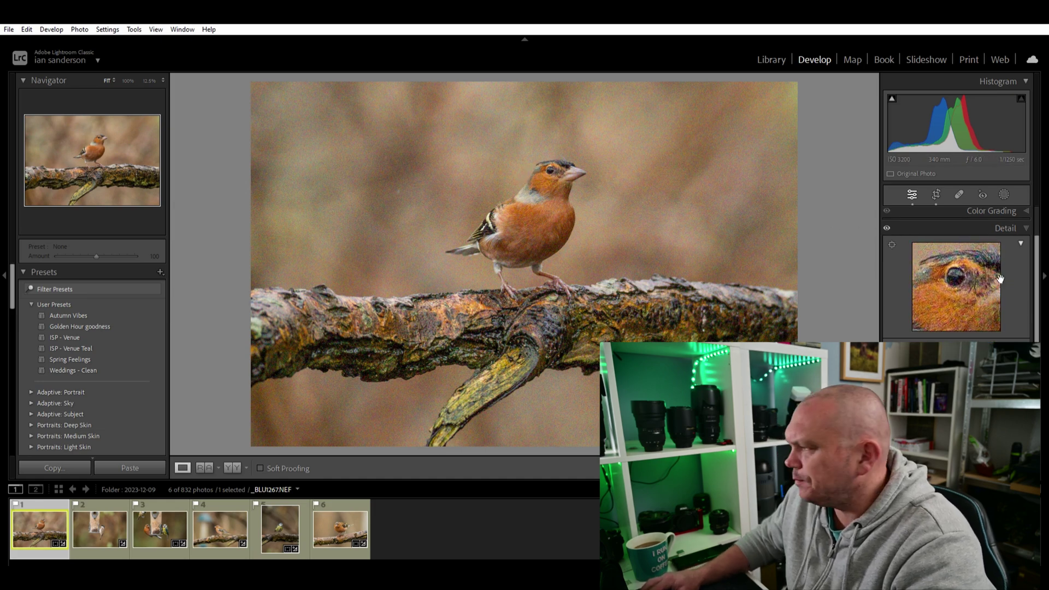
scroll(1044, 333, "down", 3)
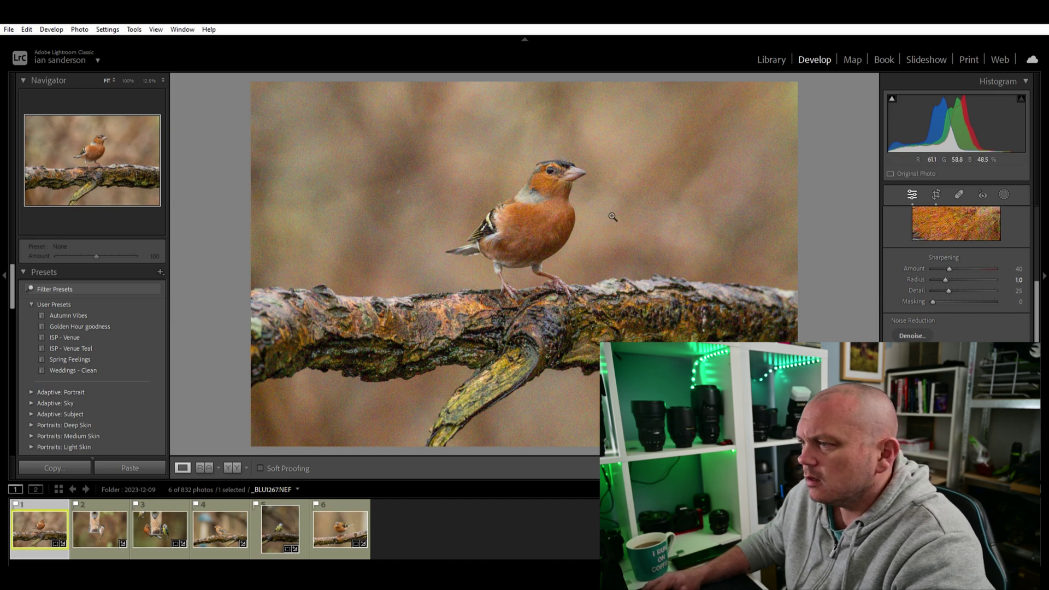
- Inspect the noise around the chaffinch's head at 100% zoom
left_click(561, 166)
left_click_drag(616, 194, 554, 213)
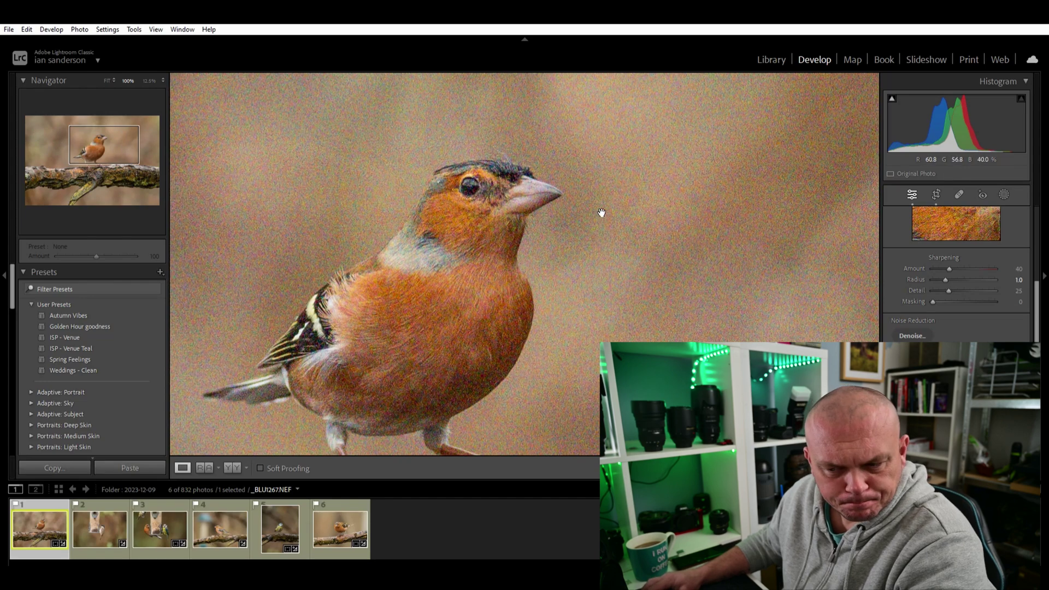
left_click(562, 206)
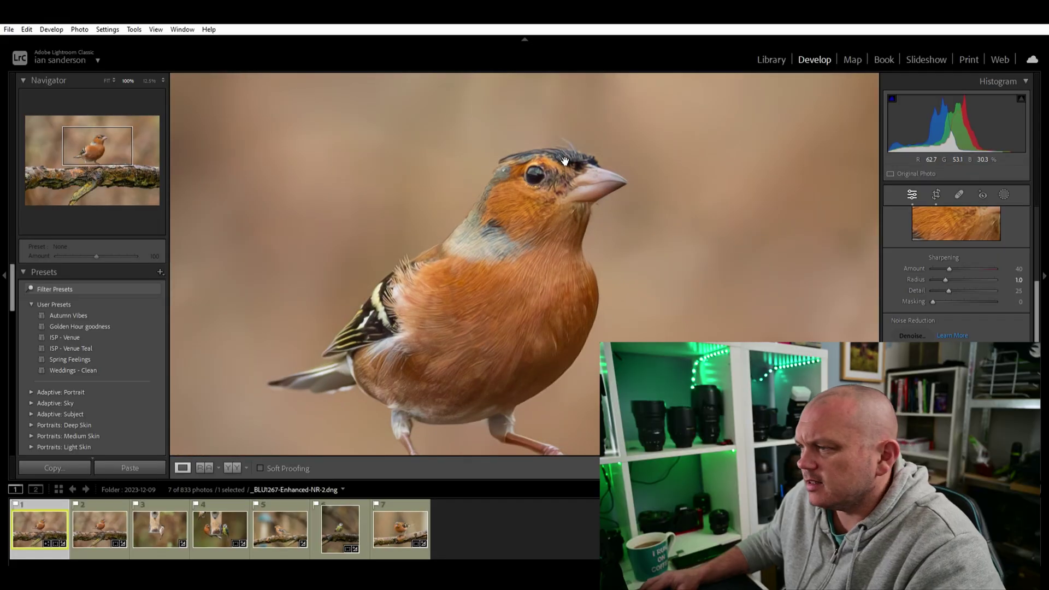
- Examine the chaffinch's feathers, branch and blurred background in _BLU1267-Enhanced-NR-2.dng at 100% zoom
left_click_drag(564, 161, 580, 233)
left_click_drag(695, 372, 649, 266)
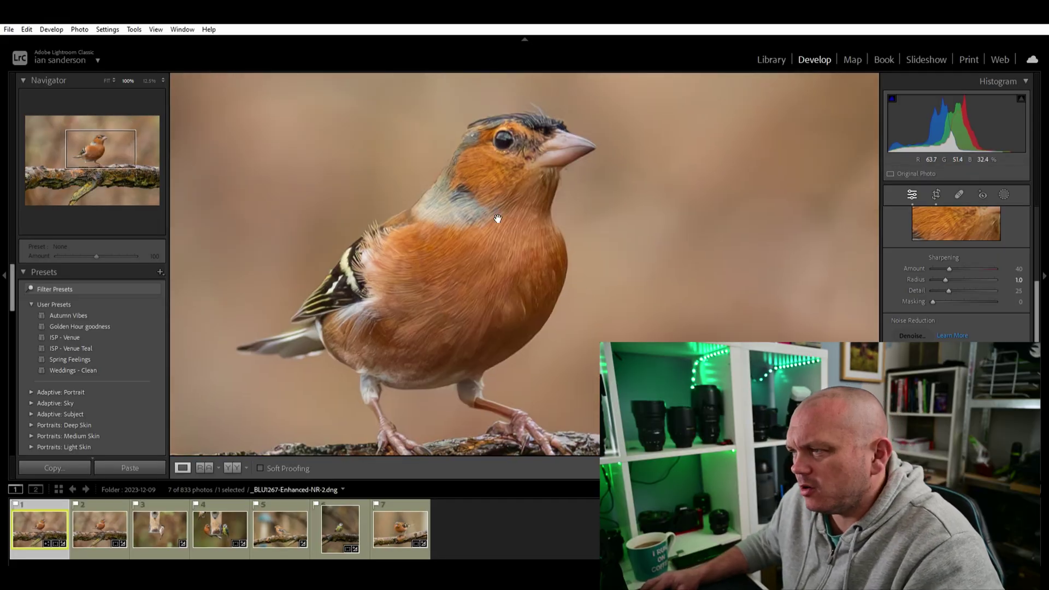
left_click(570, 217)
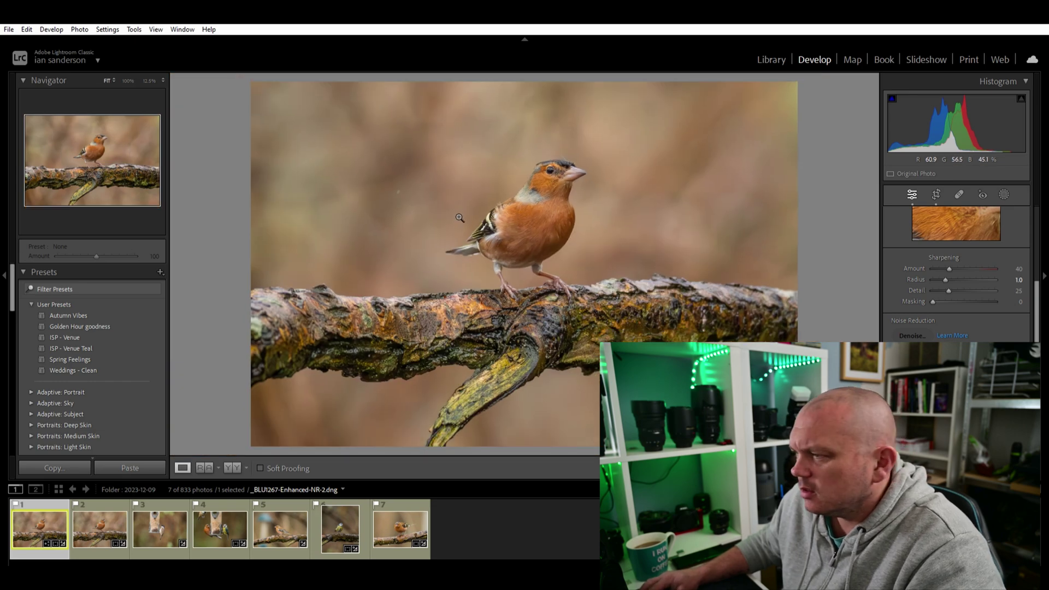
left_click(662, 214)
left_click_drag(667, 317, 853, 295)
left_click_drag(425, 166, 359, 273)
left_click_drag(415, 164, 653, 152)
left_click_drag(471, 328, 695, 224)
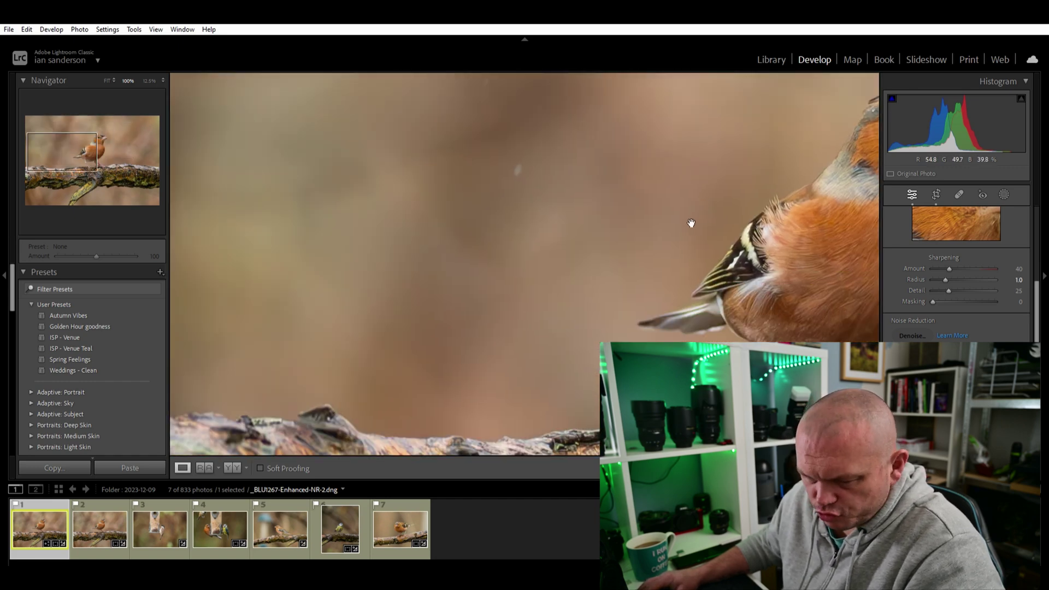
left_click(688, 235)
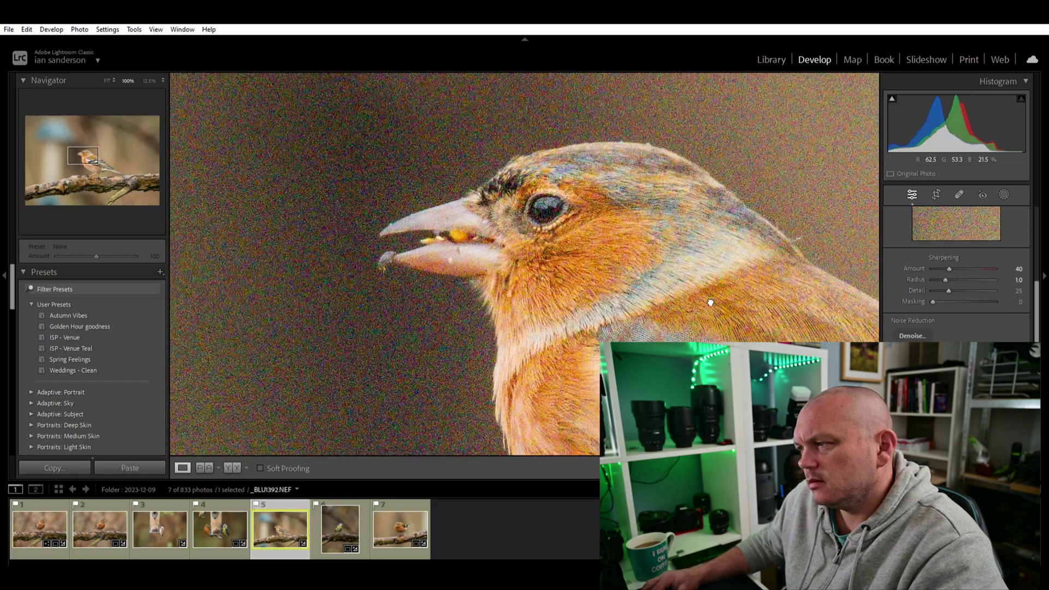
- Examine the noise in the chaffinch photo _BLU1392.NEF and the blue tit photo _BLU1412.NEF at 100% zoom
left_click_drag(710, 302, 615, 219)
left_click(618, 222)
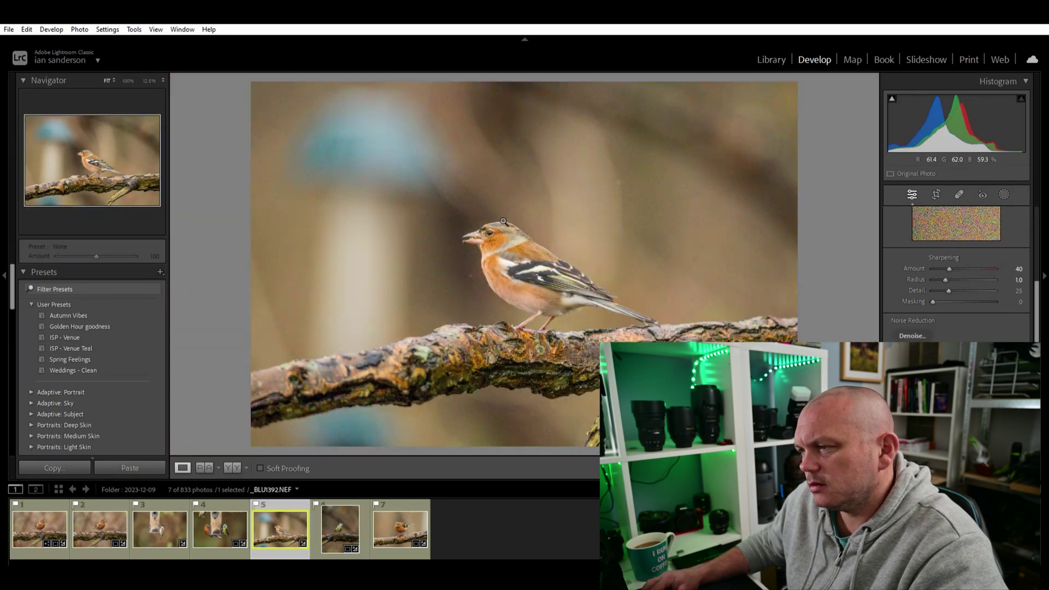
left_click(339, 529)
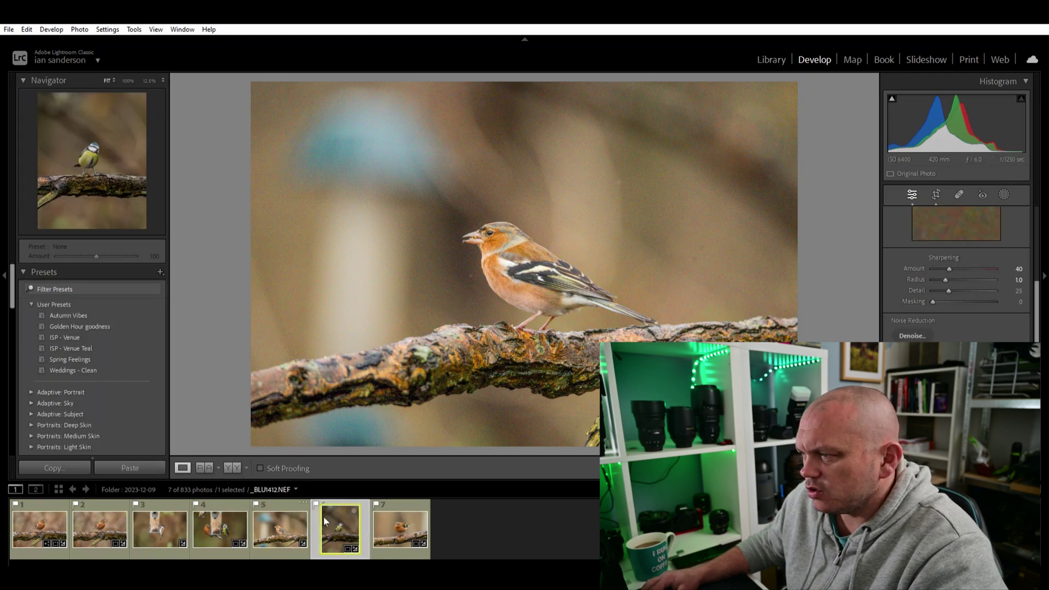
left_click(529, 212)
left_click_drag(636, 316, 519, 154)
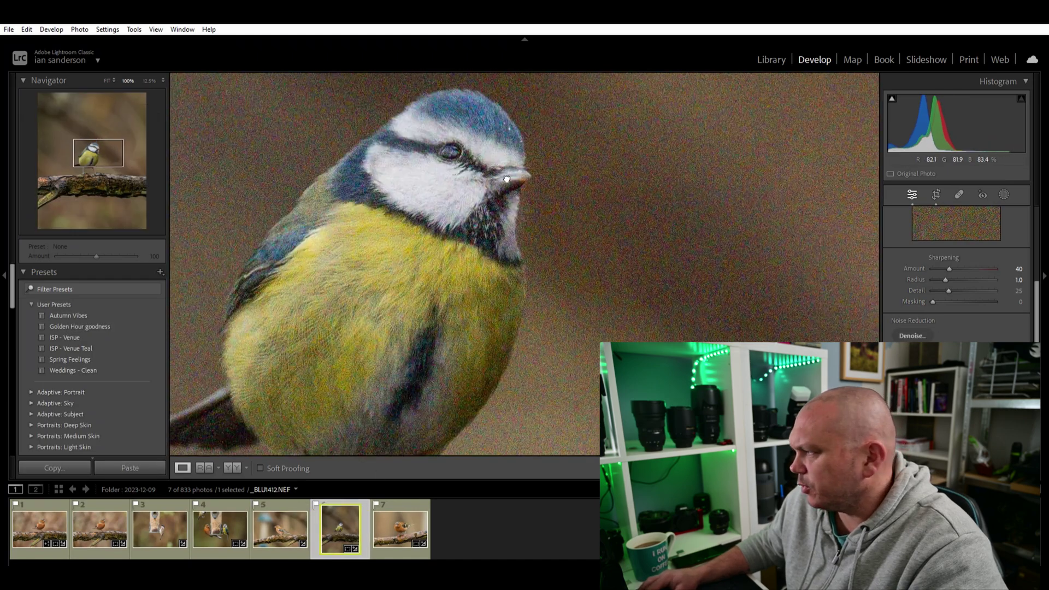
left_click(519, 154)
scroll(956, 235, "up", 3)
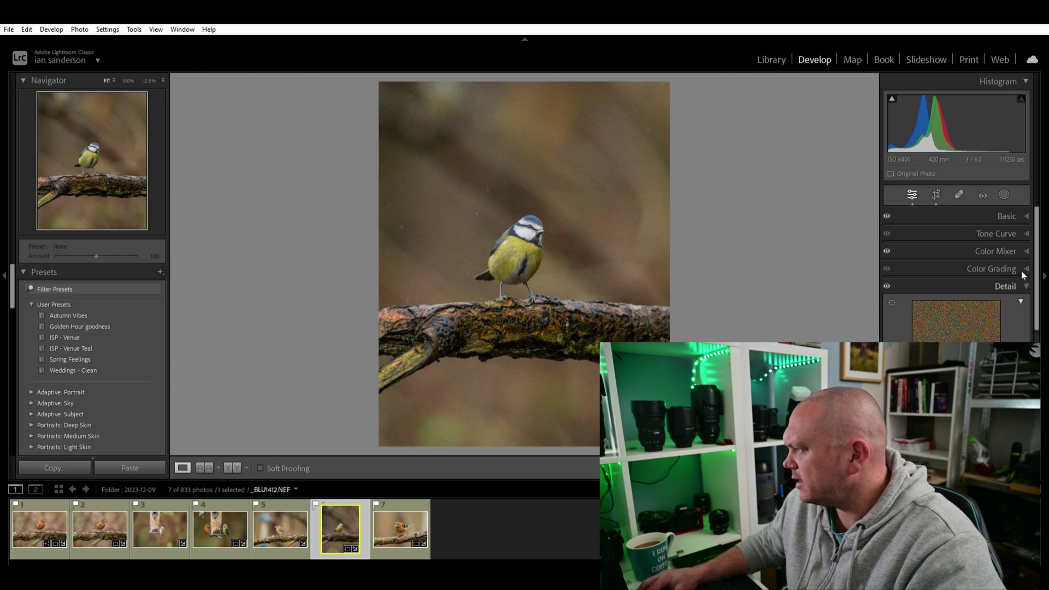
scroll(1034, 276, "down", 4)
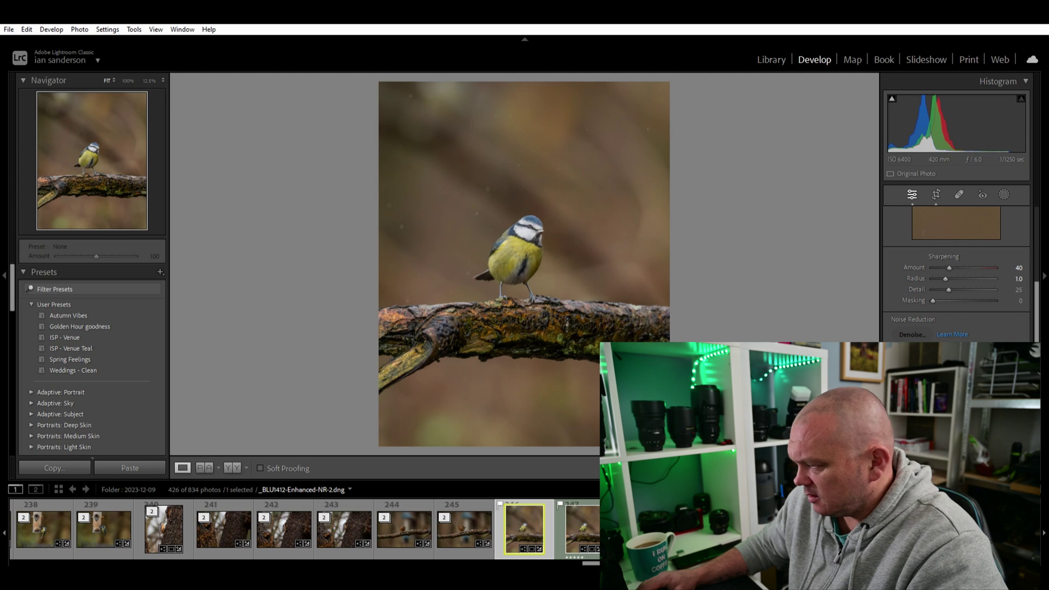
- Turn the filmstrip filter back on and inspect the blue tit and background in _BLU1412-Enhanced-NR-2.dng at 100%
key("ctrl+l")
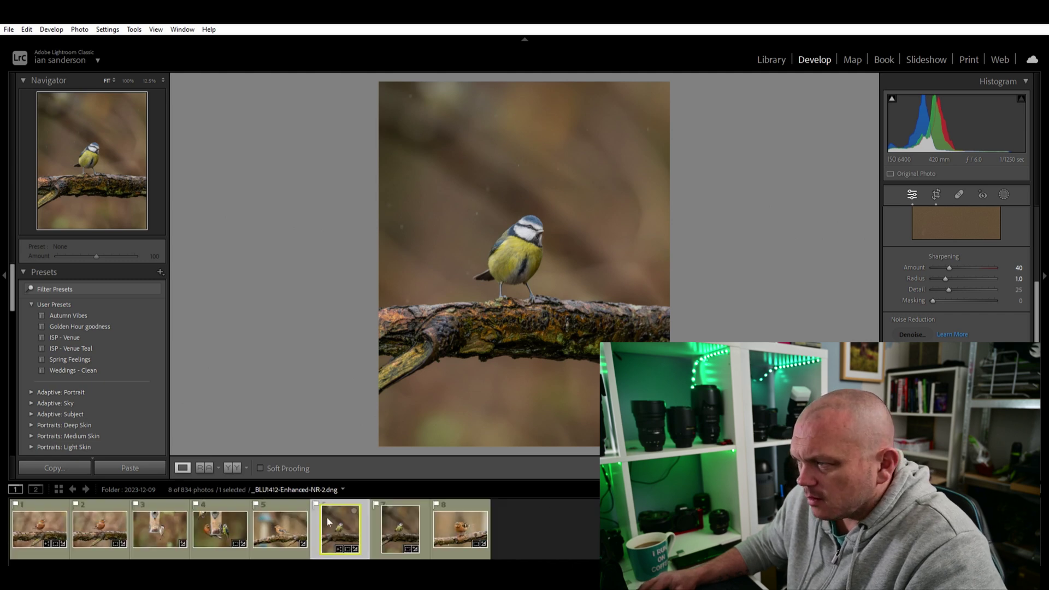
left_click(528, 239)
left_click_drag(589, 212, 600, 233)
left_click_drag(544, 169, 646, 76)
left_click_drag(519, 249, 498, 376)
left_click_drag(613, 171, 530, 217)
left_click_drag(504, 298, 752, 301)
left_click_drag(595, 288, 716, 393)
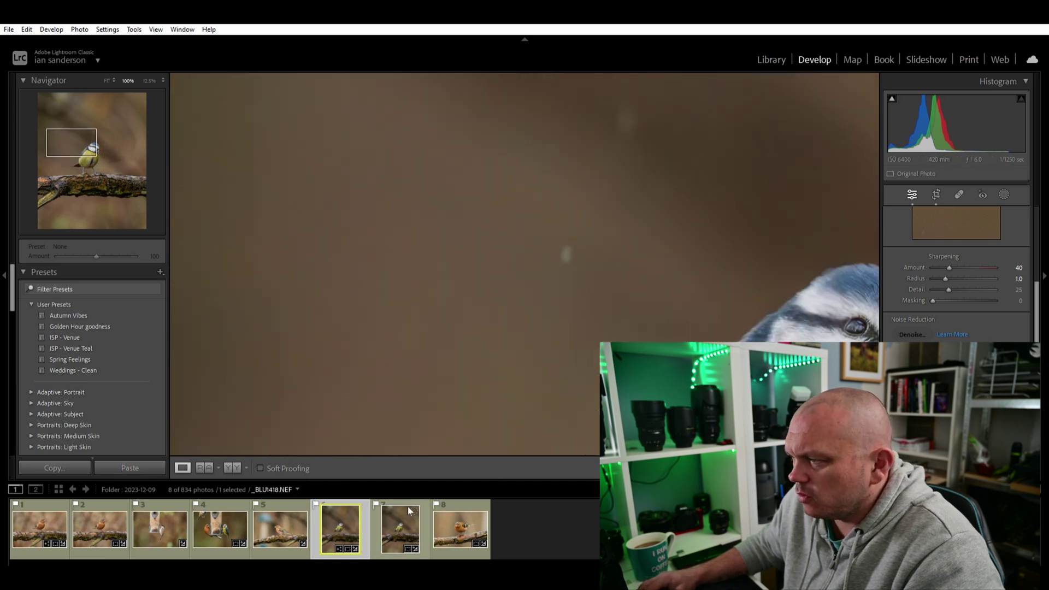
- Compare the background of the original _BLU1412.NEF with that of its denoised copy at 100% zoom
left_click(401, 529)
left_click_drag(505, 239, 423, 213)
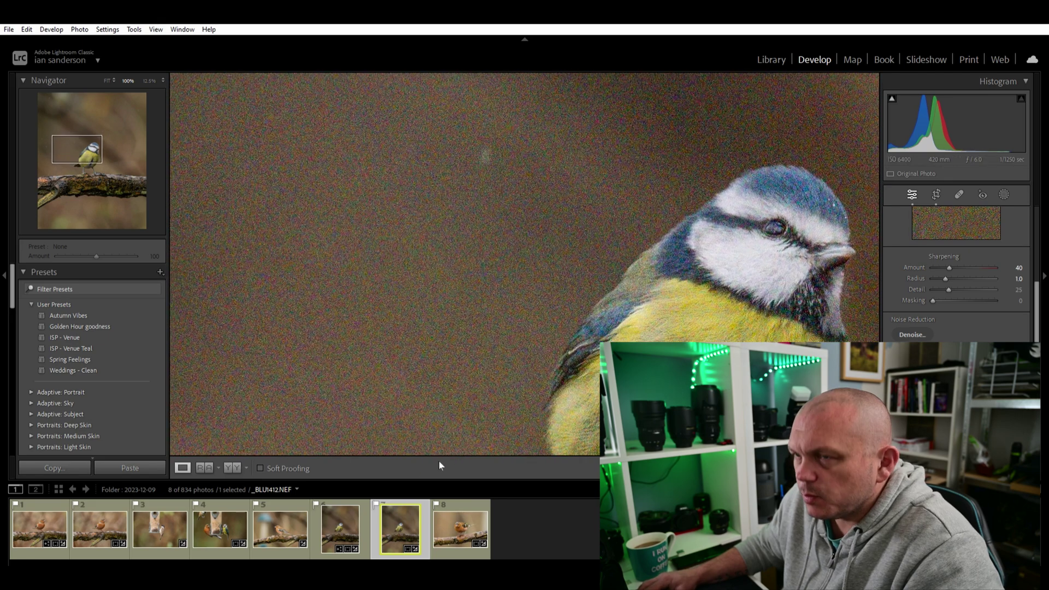
left_click(348, 512)
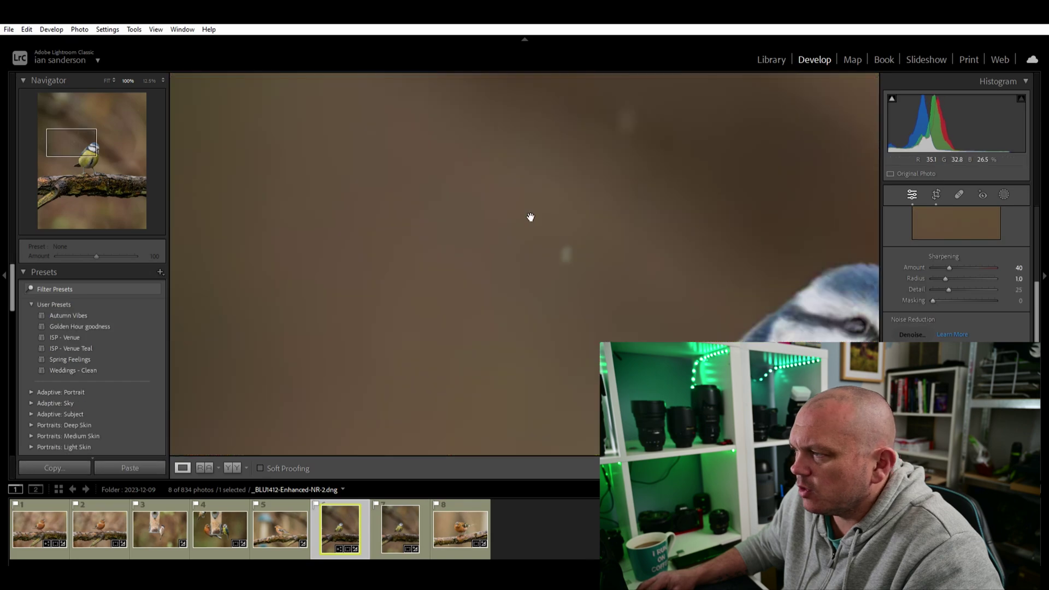
left_click_drag(672, 198, 398, 304)
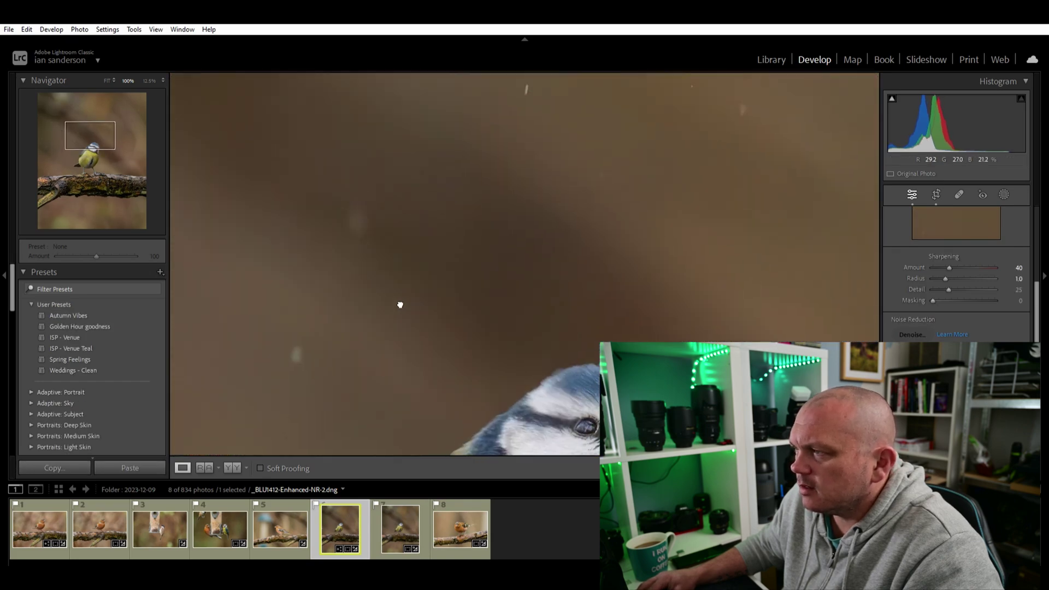
left_click_drag(514, 183, 496, 313)
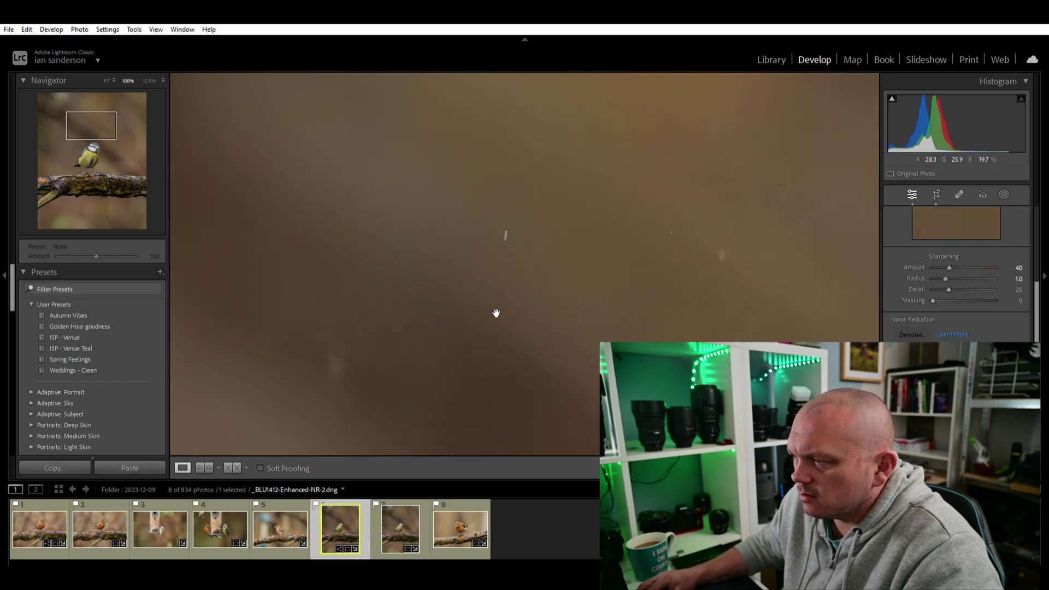
- Compare the branch detail below the blue tit in the denoised copy and in the original _BLU1412.NEF
left_click(561, 334)
left_click(546, 272)
left_click_drag(543, 323, 634, 123)
left_click_drag(568, 263, 670, 239)
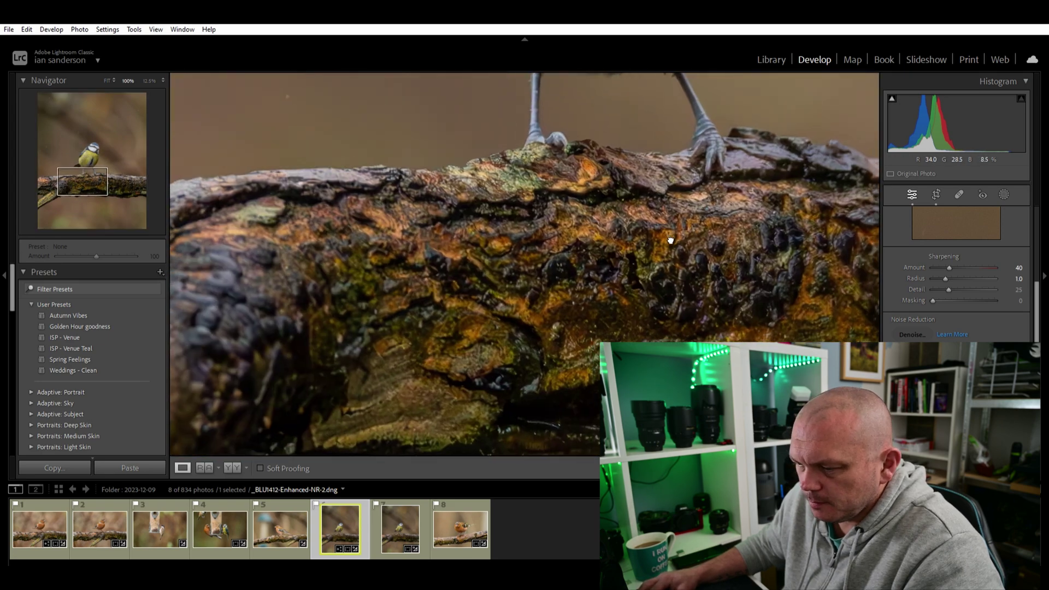
left_click(671, 239)
left_click(398, 500)
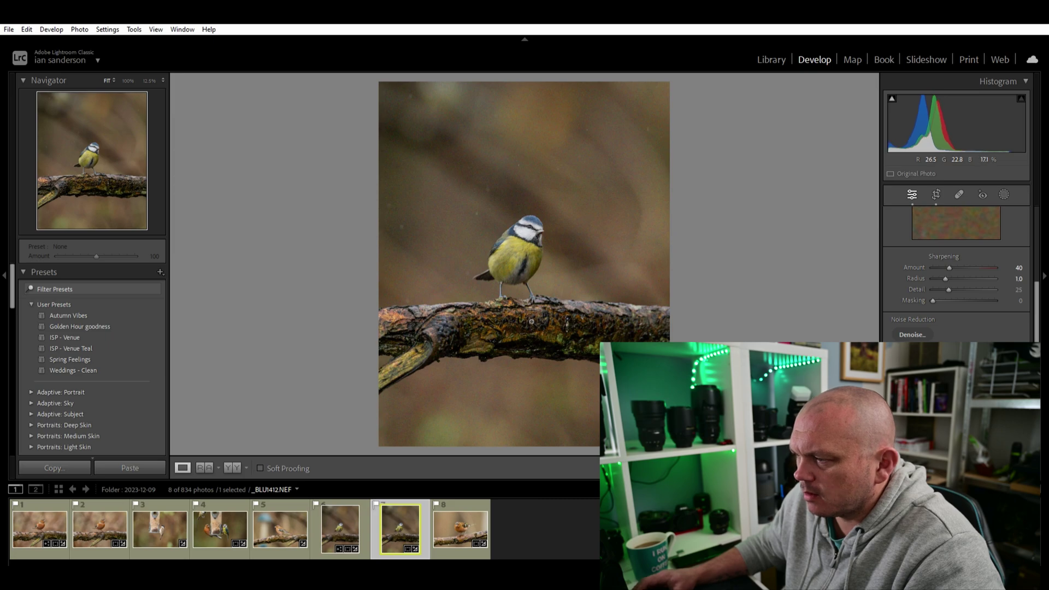
left_click(531, 322)
left_click(708, 238)
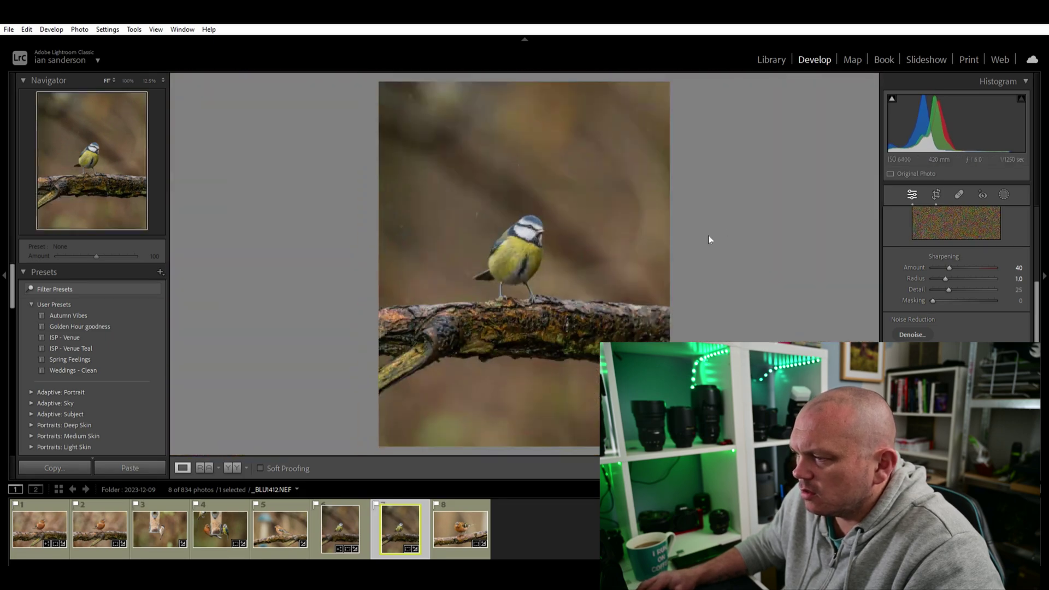
left_click(504, 292)
left_click_drag(711, 306, 657, 339)
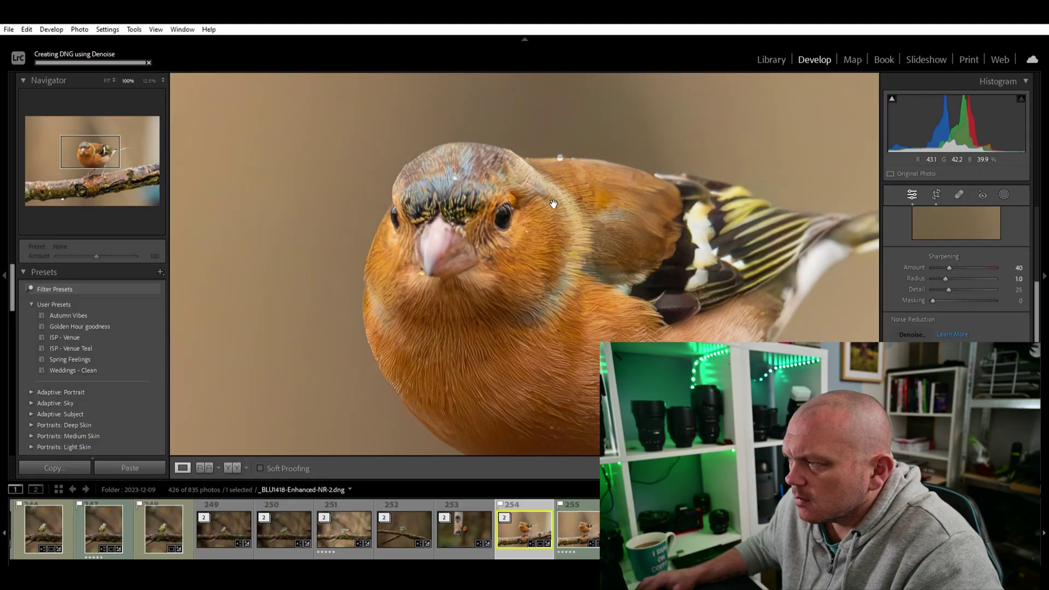
- Inspect the chaffinch's plumage and the wet branch in _BLU1418-Enhanced-NR-2.dng at 100% zoom
left_click_drag(625, 307, 586, 299)
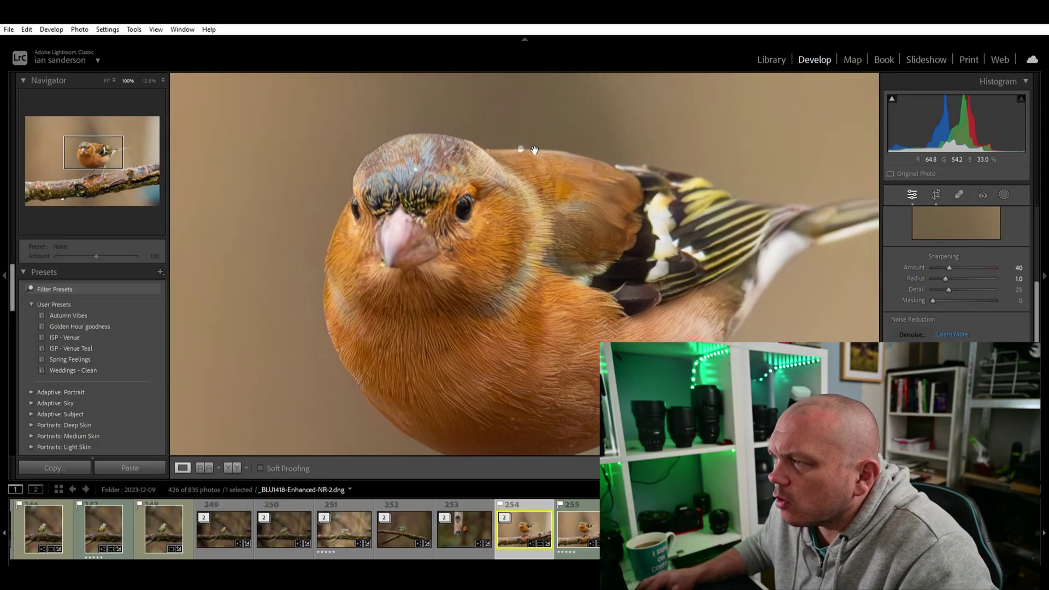
left_click_drag(535, 156, 541, 178)
left_click_drag(606, 265, 514, 137)
left_click_drag(492, 328, 690, 198)
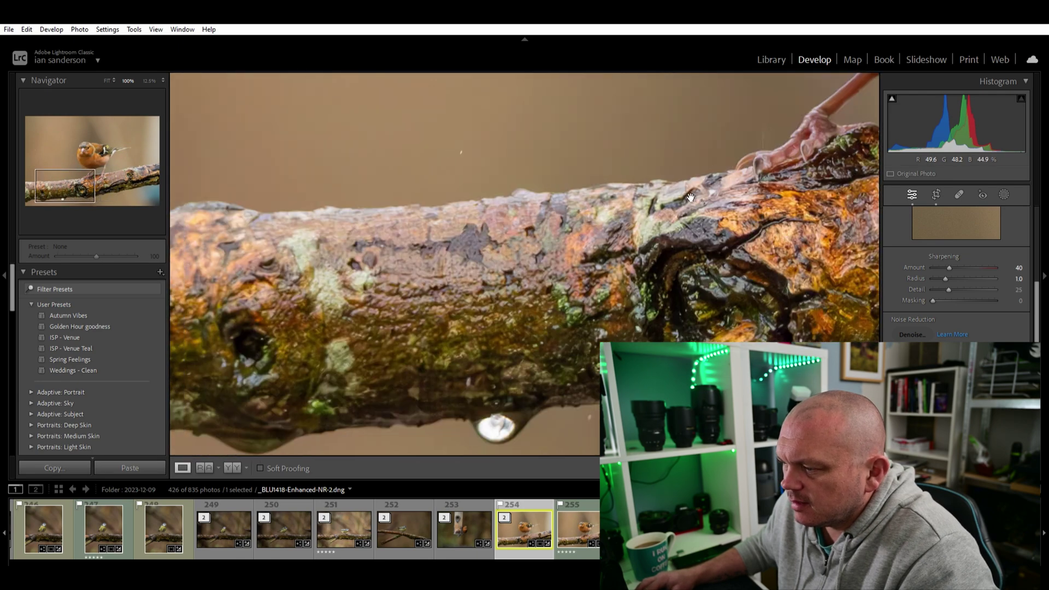
left_click(677, 160)
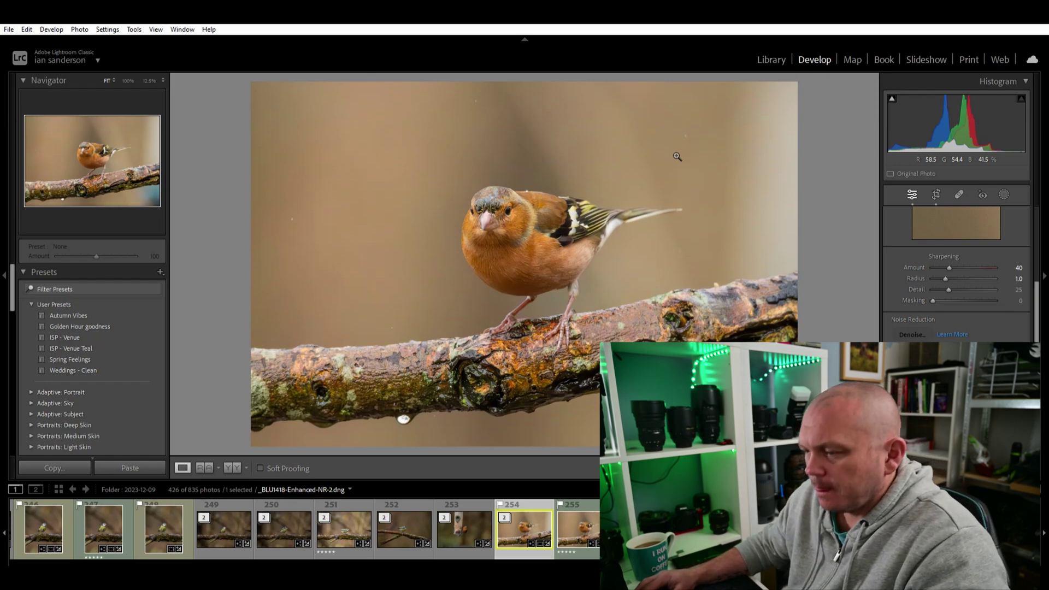
- Inspect the chaffinch's head and the soft background around it in _BLU1418-Enhanced-NR-2.dng at 100% zoom
left_click(516, 214)
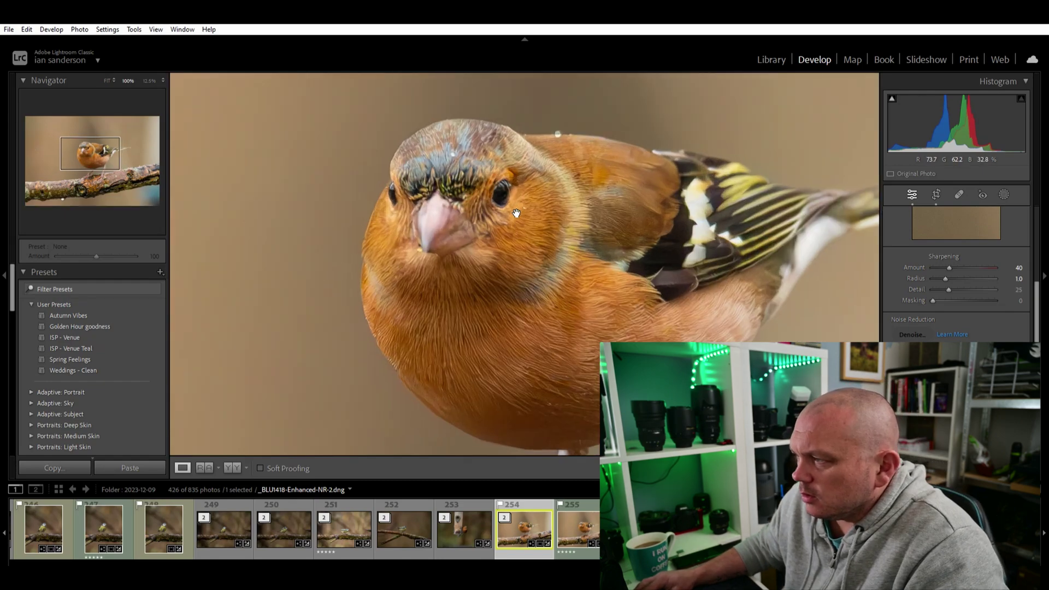
left_click_drag(579, 254, 642, 323)
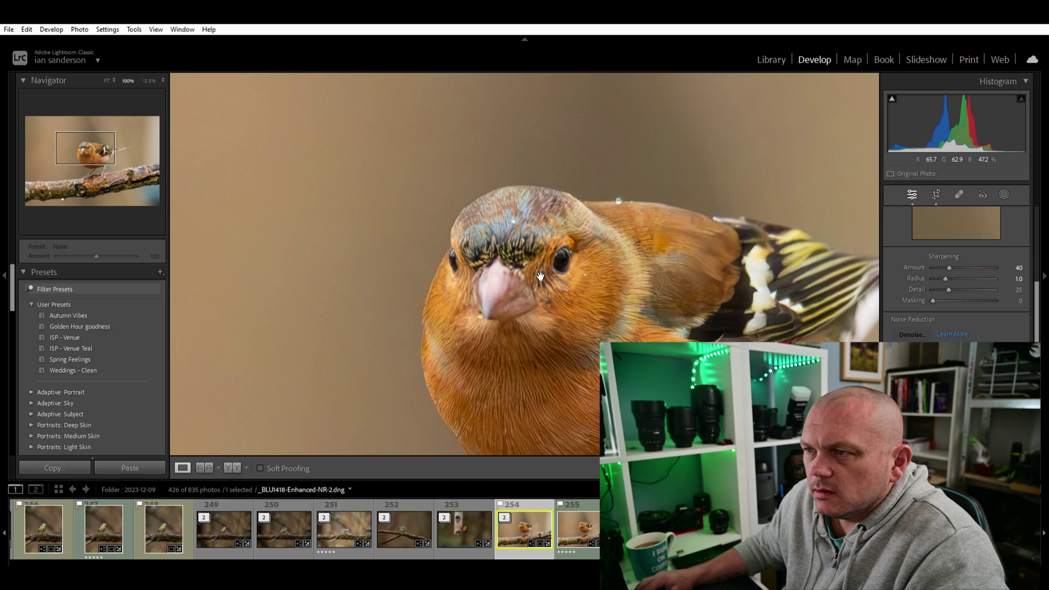
left_click_drag(514, 257, 649, 332)
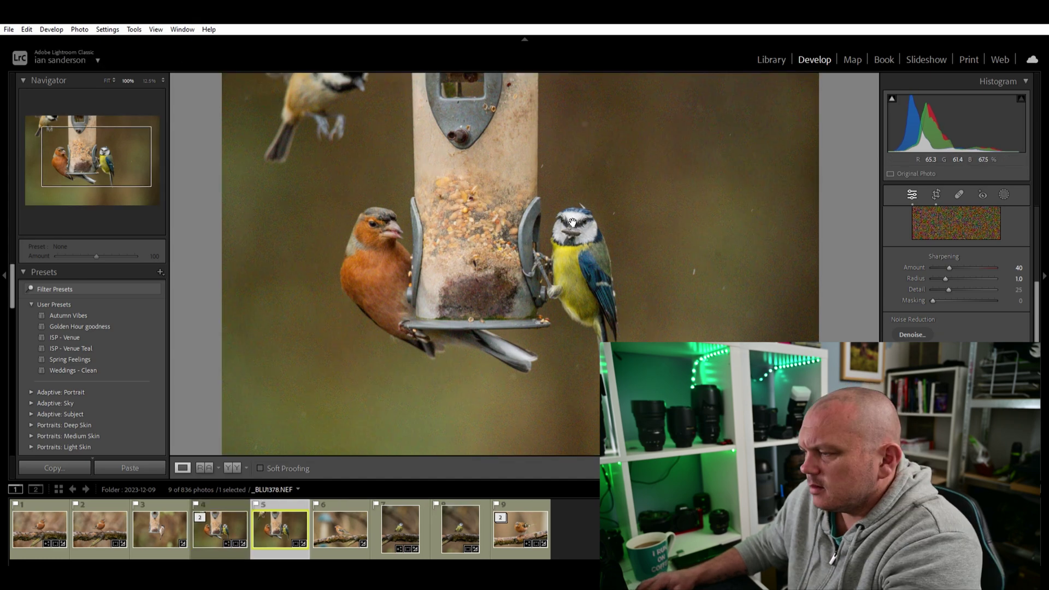
- Compare the blue tit's face in the original _BLU1378.NEF with that in its denoised copy at 100% zoom
left_click(573, 221)
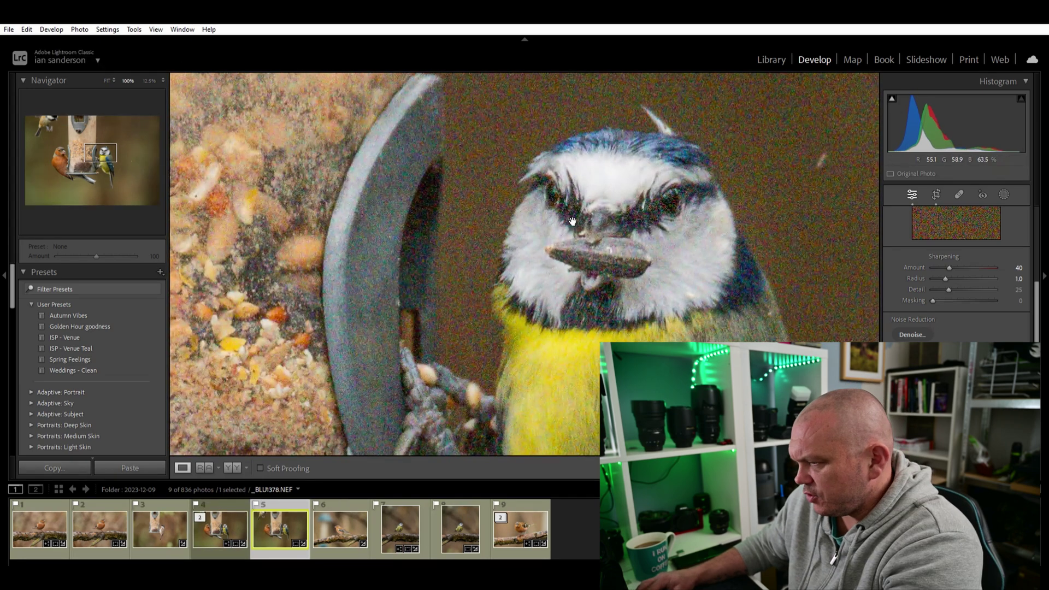
key("Left")
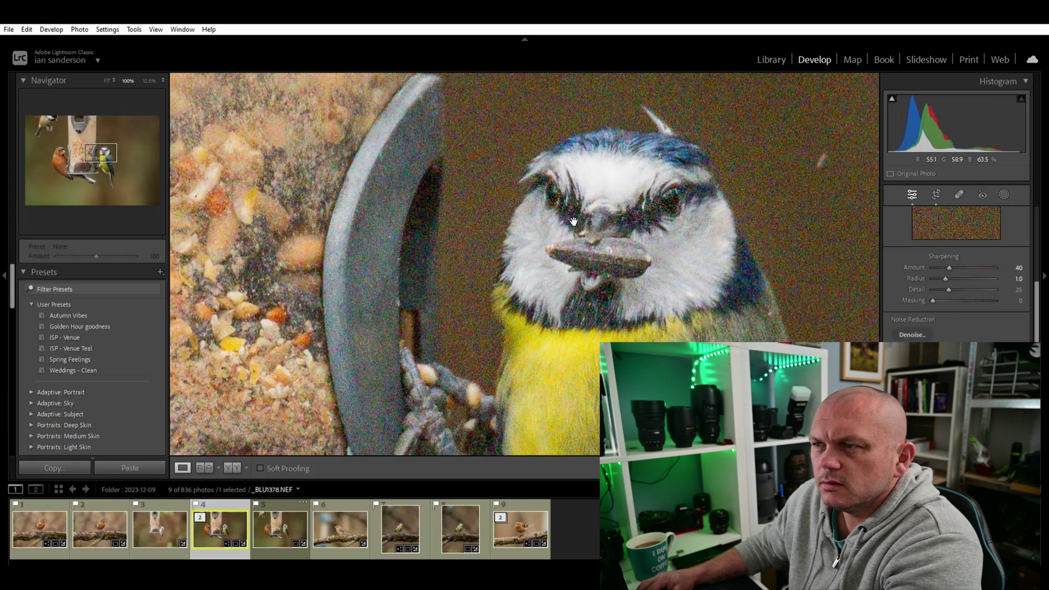
left_click_drag(673, 281, 690, 295)
key("Right")
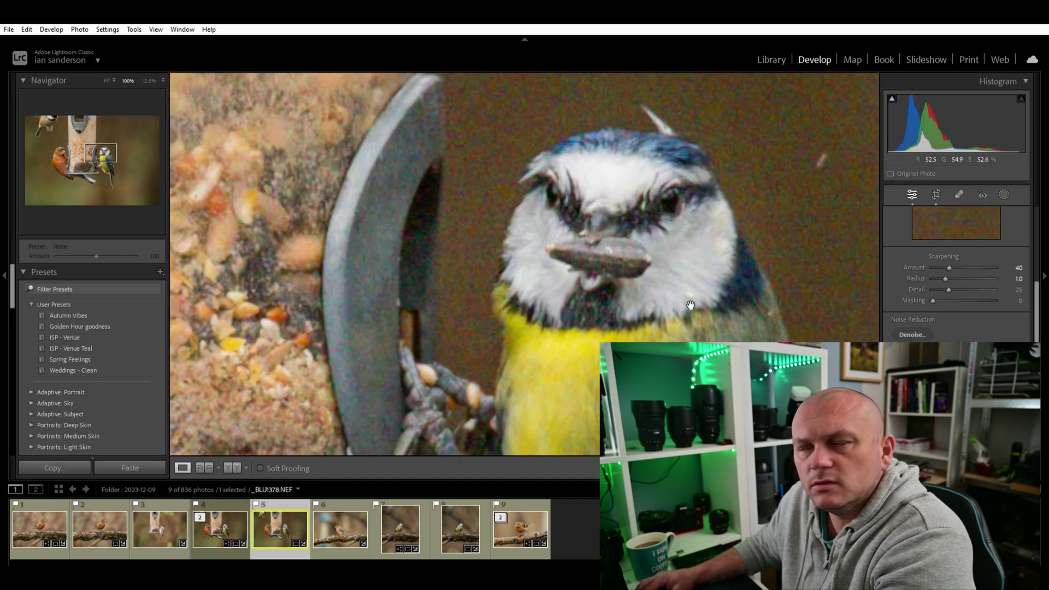
key("Left")
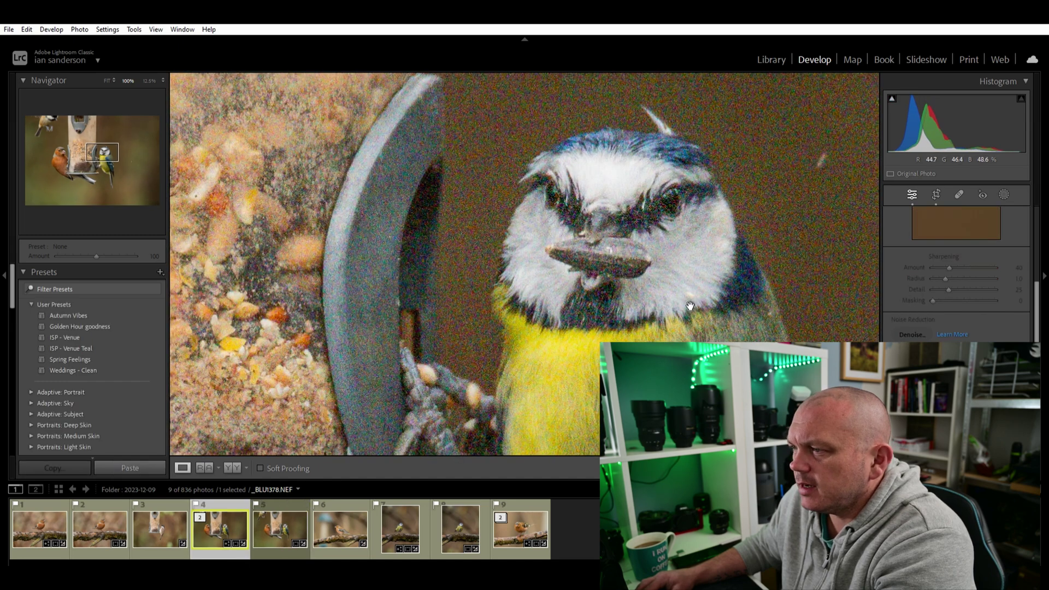
- Inspect the chaffinch's head and plumage beside the feeder in _BLU1378-Enhanced-NR-2.dng at 100%, and return to the fitted view
left_click(632, 295)
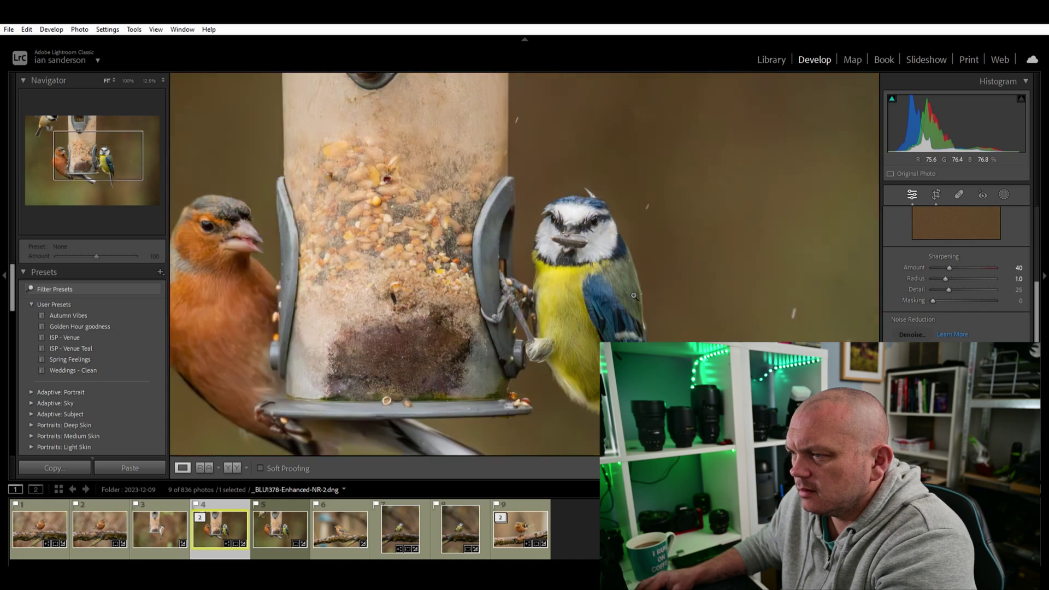
left_click(375, 215)
left_click_drag(661, 303, 620, 271)
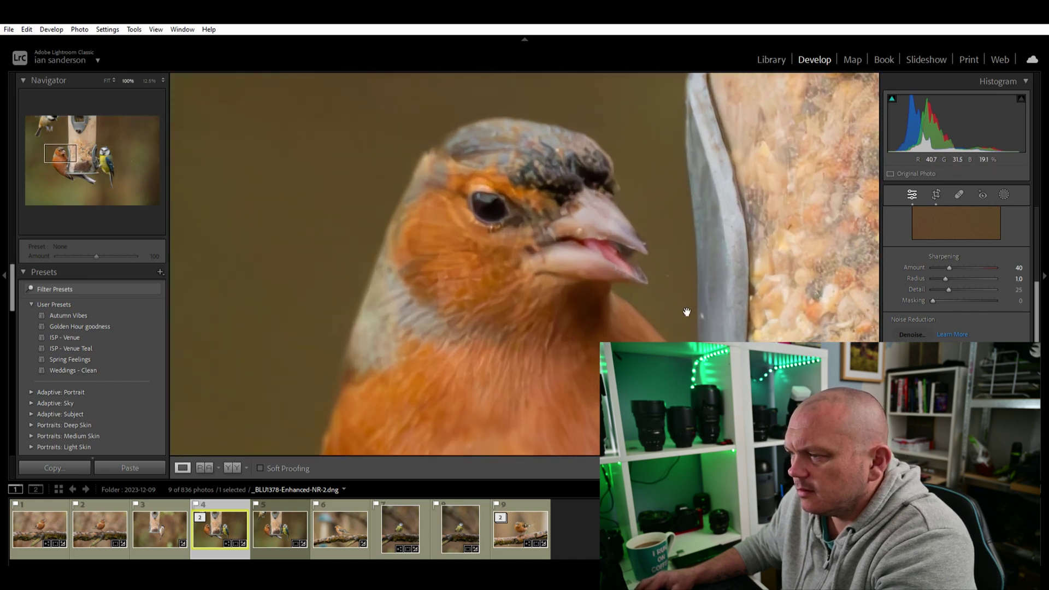
left_click_drag(703, 327, 556, 154)
left_click_drag(685, 290, 442, 112)
left_click_drag(711, 153, 557, 281)
left_click_drag(675, 115, 577, 222)
left_click(577, 217)
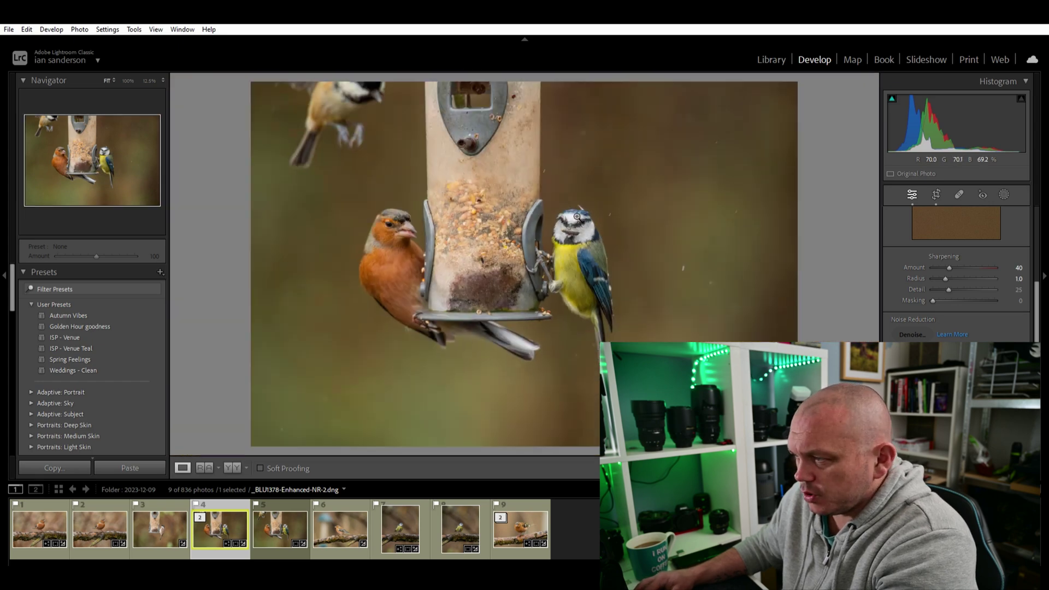
- Inspect the blue tit and the seeds inside the feeder in _BLU1378-Enhanced-NR-2.dng at 100%, and return to the fitted view
left_click(560, 203)
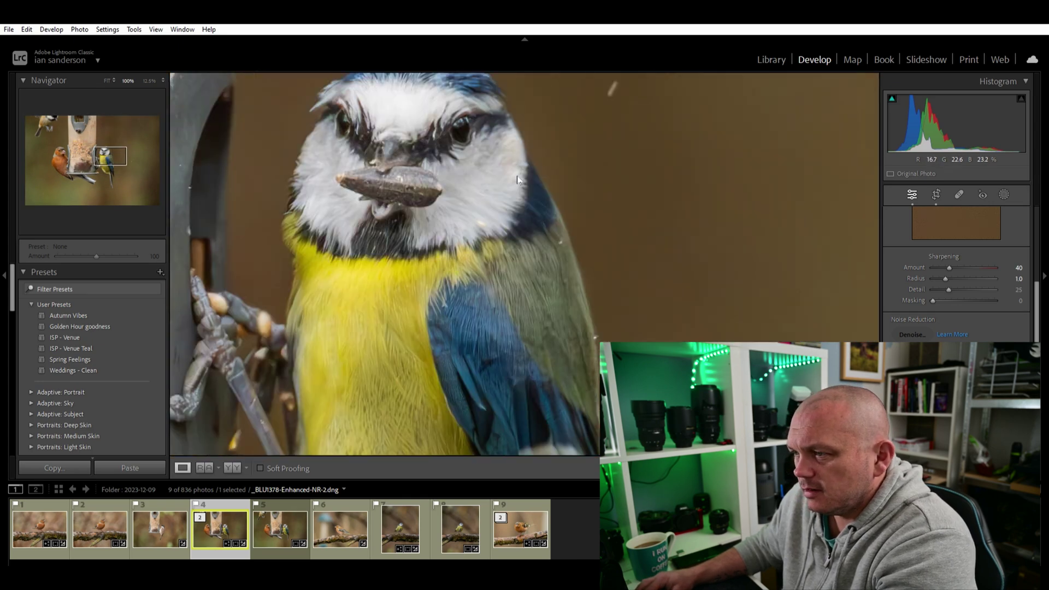
left_click(517, 186)
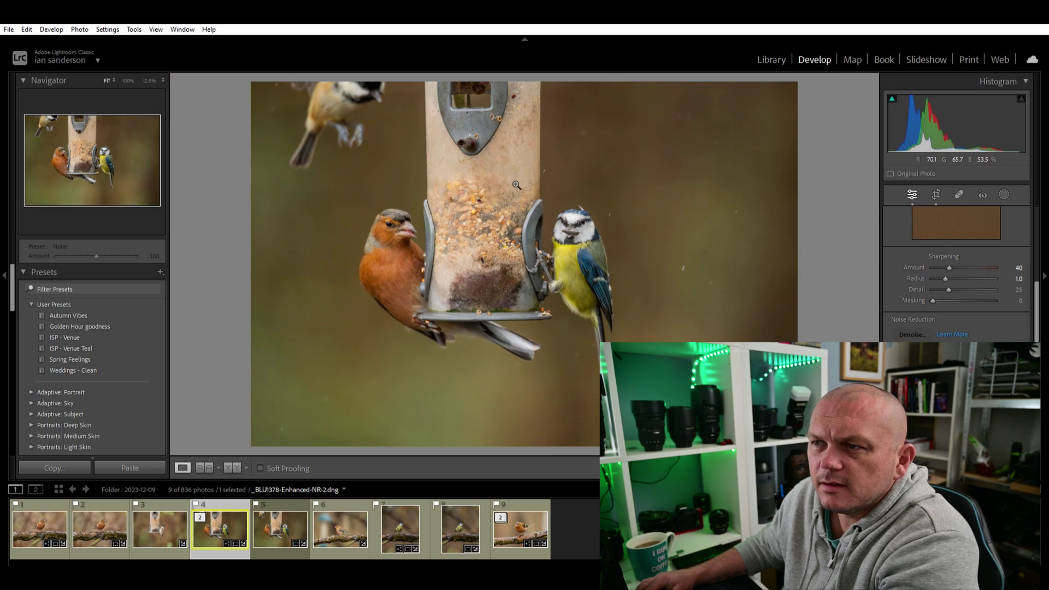
left_click(582, 217)
left_click_drag(675, 309, 830, 356)
left_click_drag(502, 224, 819, 395)
left_click_drag(526, 295, 760, 332)
left_click_drag(551, 189, 812, 407)
left_click_drag(818, 323, 743, 215)
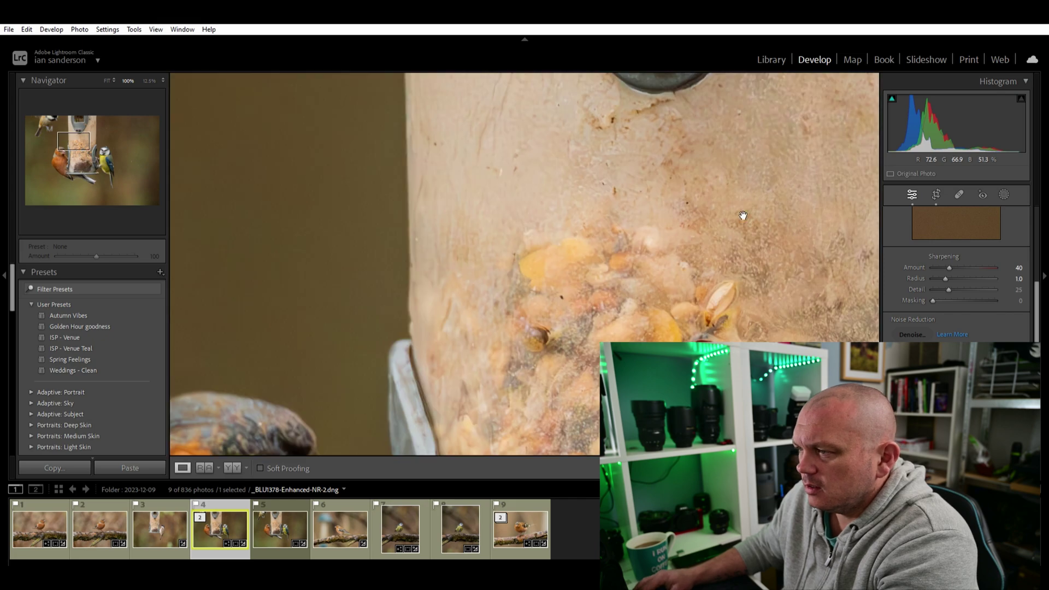
left_click(755, 218)
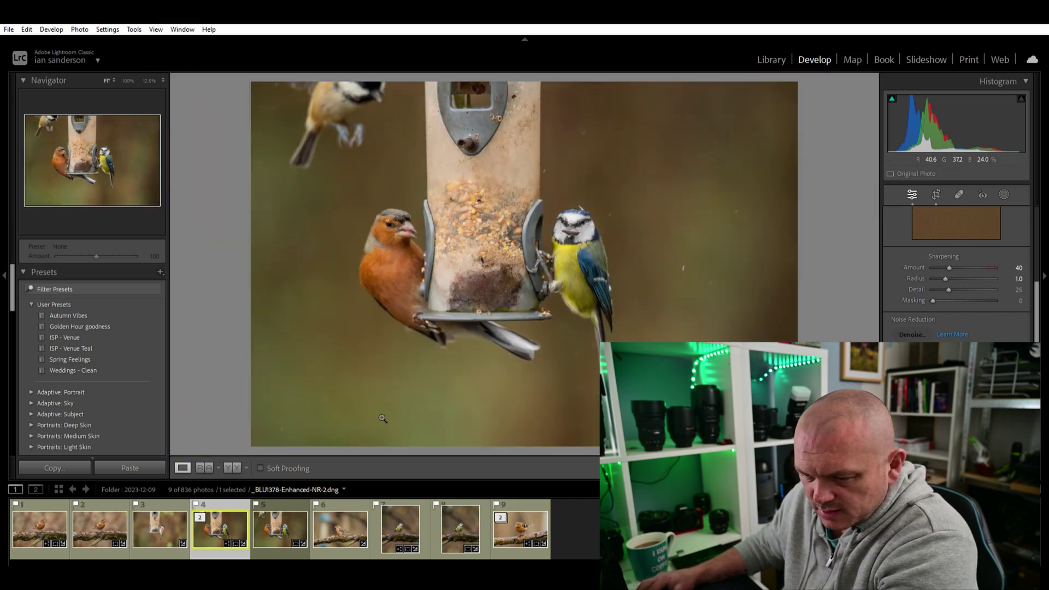
- View the feeder photo _BLU1303.NEF and compare the whole chaffinch image _BLU1267.NEF with its denoised copy
left_click(159, 527)
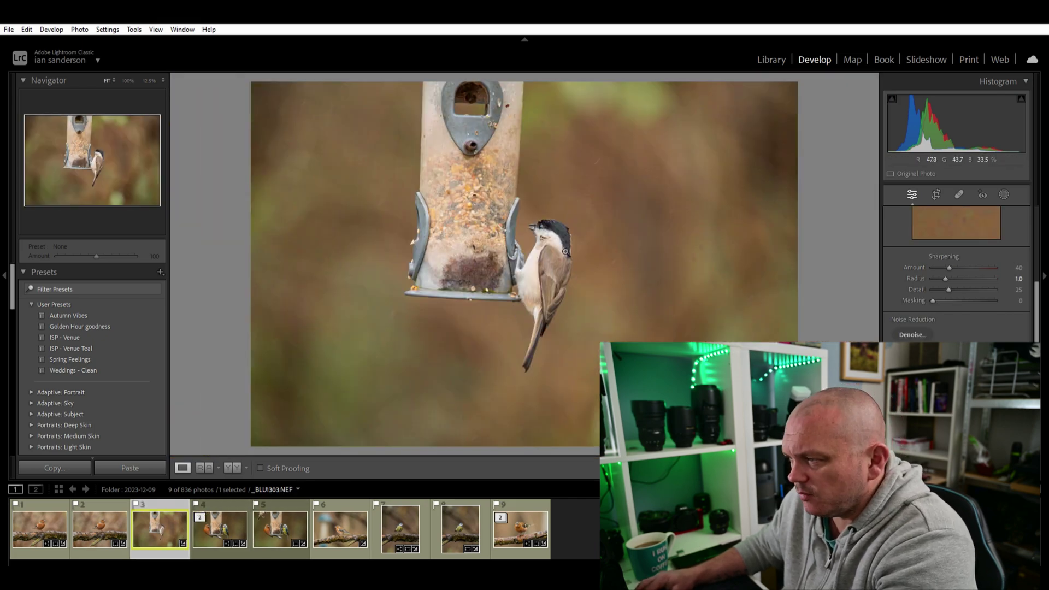
left_click_drag(566, 252, 718, 306)
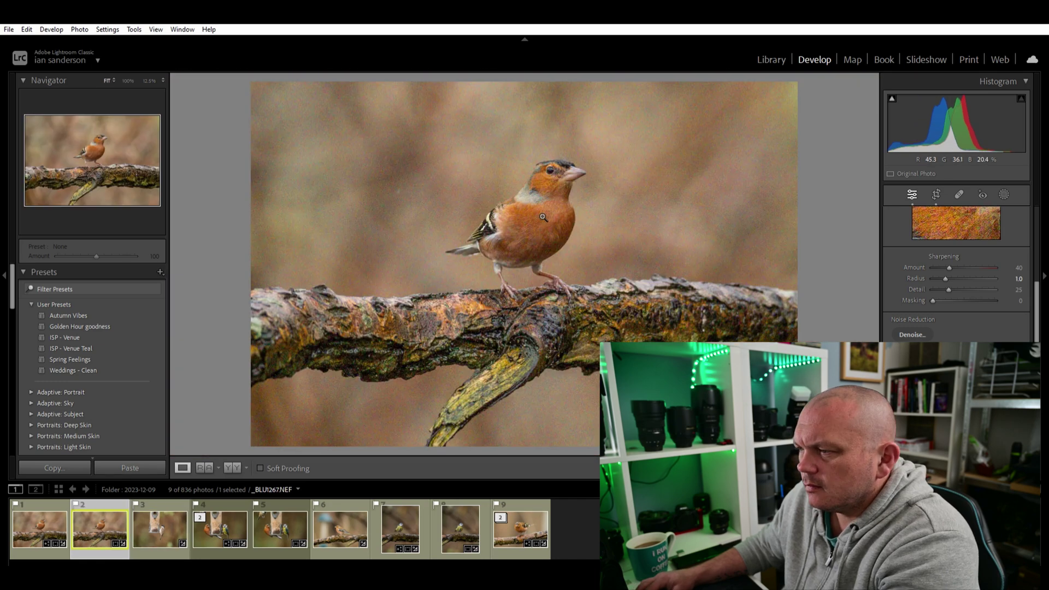
key("Right")
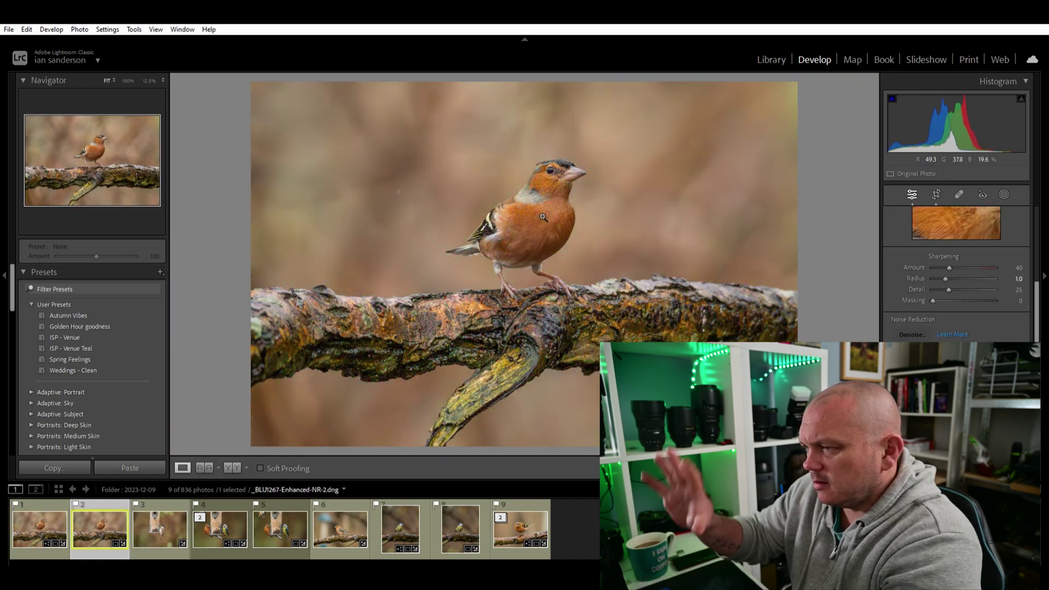
key("Right")
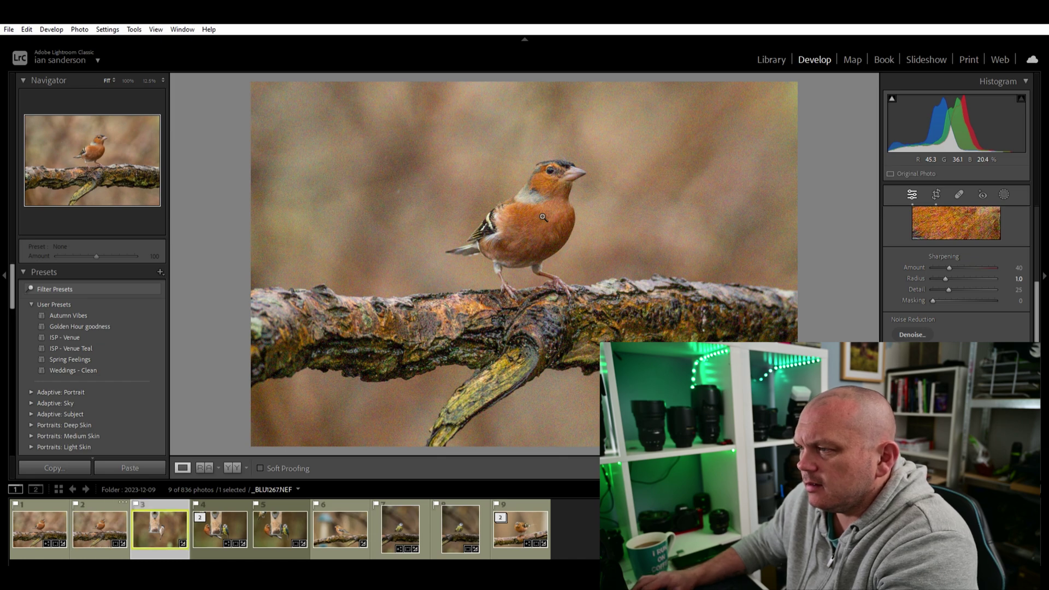
key("Left")
key("Left")
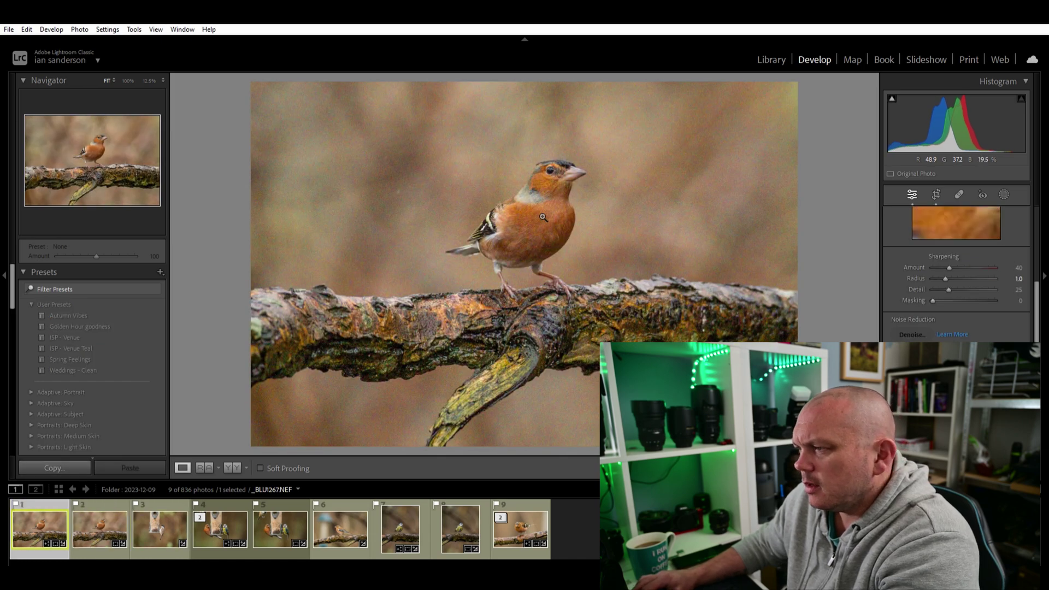
key("Right")
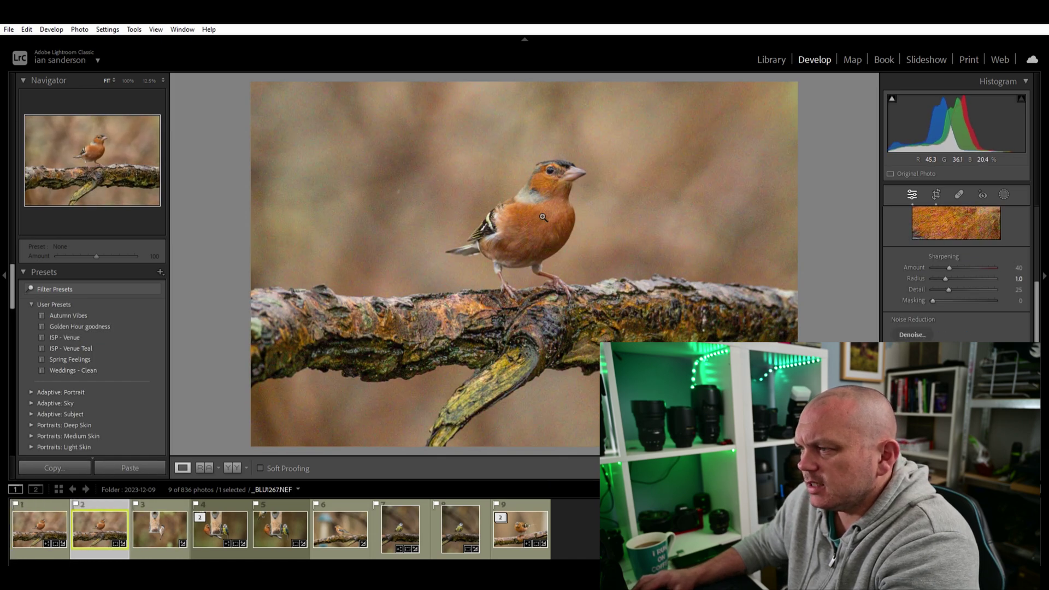
- Recheck _BLU1267.NEF against its denoised copy and inspect the chaffinch in _BLU1267-Enhanced-NR-2.dng at 100% zoom
left_click(543, 218)
left_click(543, 218)
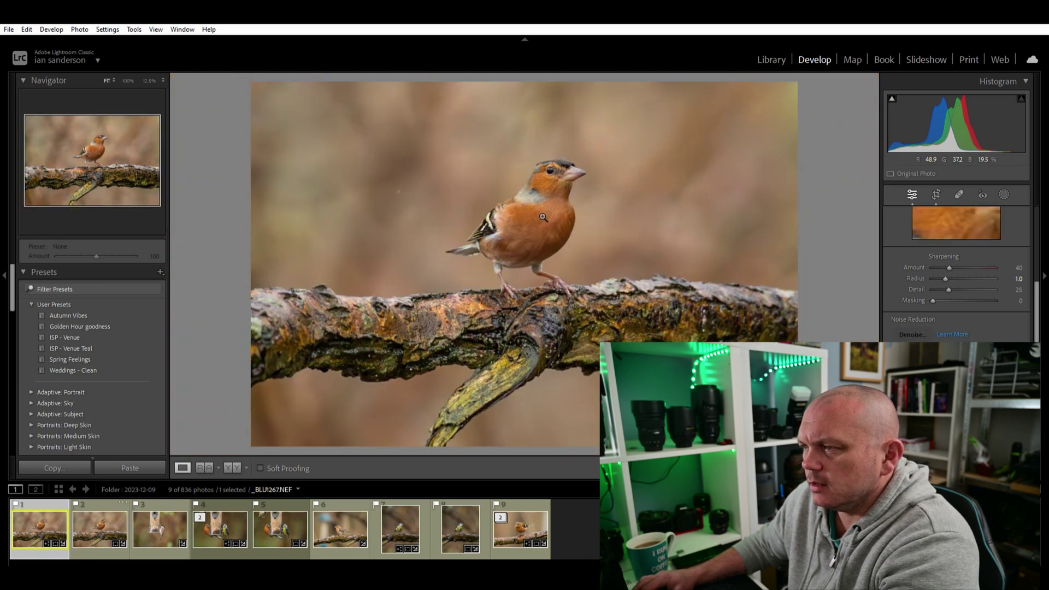
key("Left")
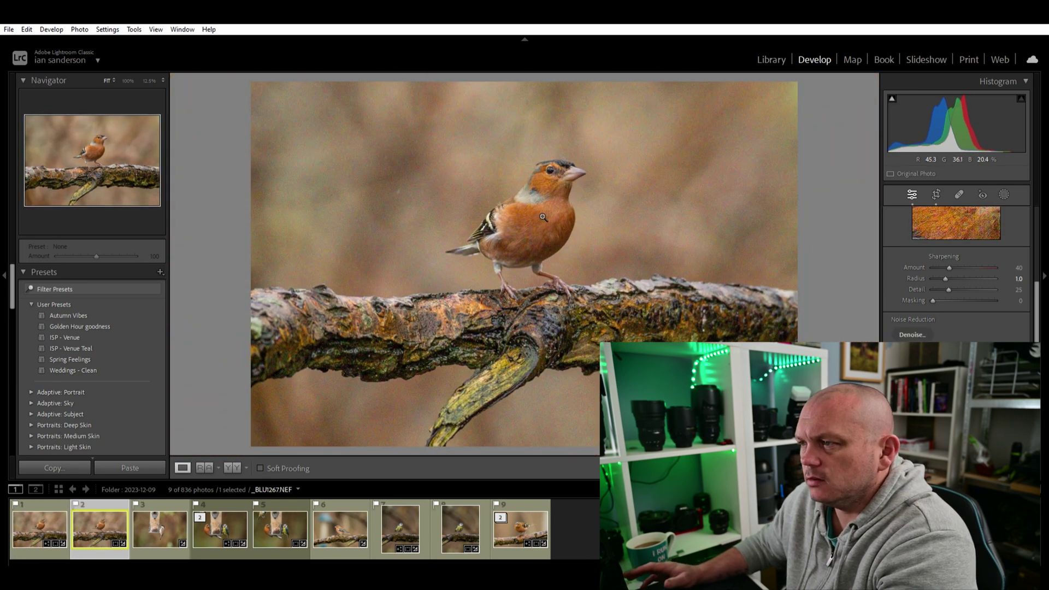
key("Left")
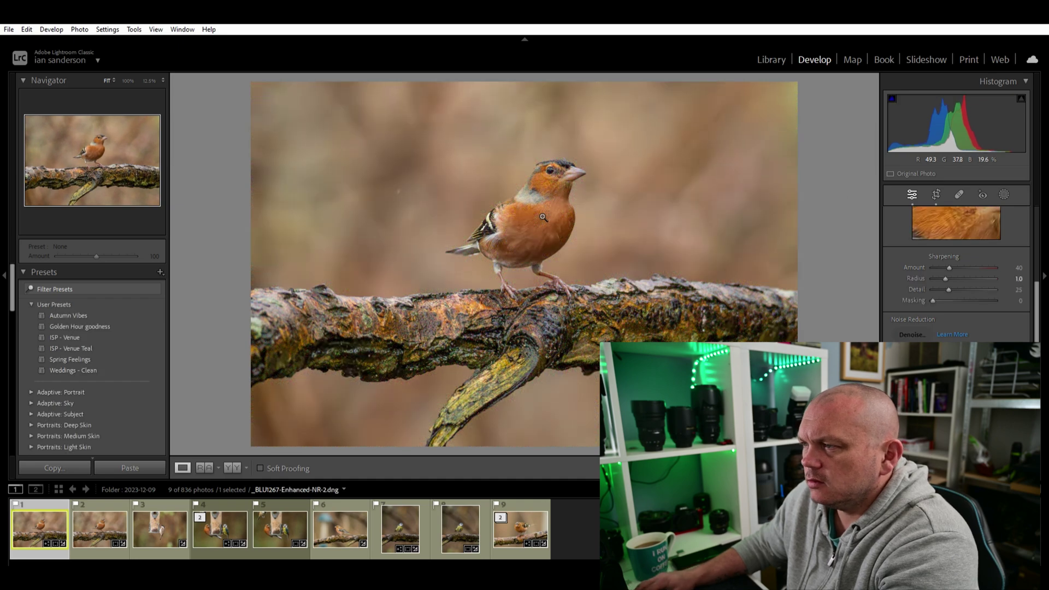
left_click(551, 166)
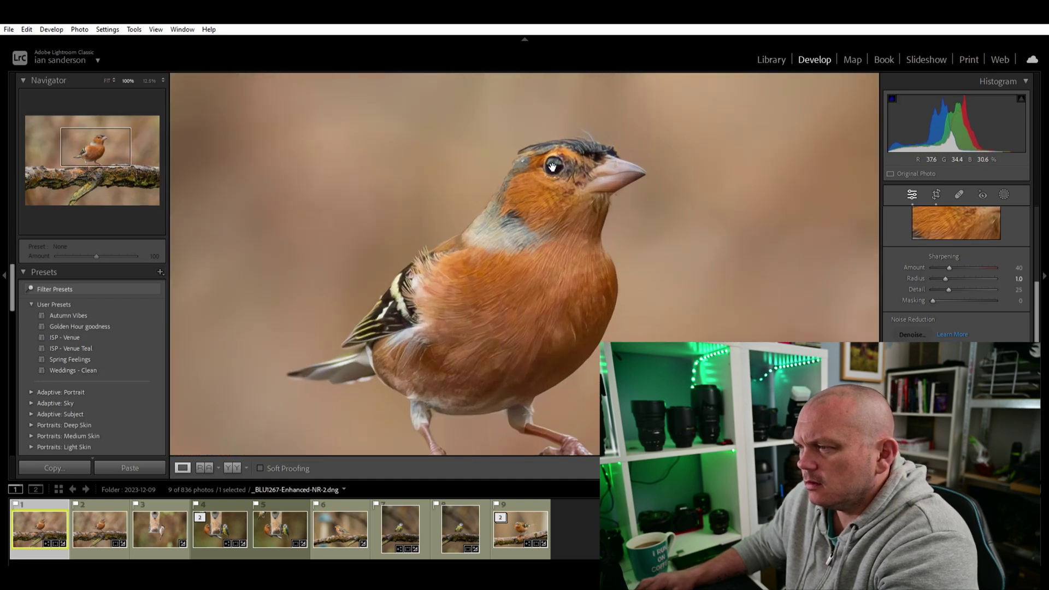
left_click(552, 166)
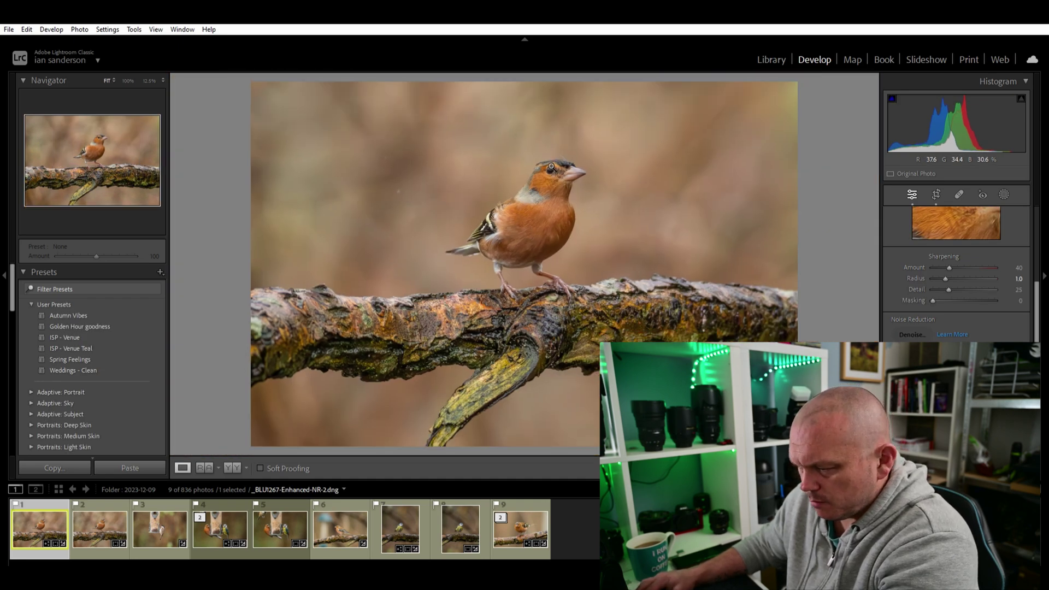
- Compare the whole image of _BLU1418-Enhanced-NR-2.dng with the original _BLU1418.NEF, ending on the denoised copy
left_click(513, 535)
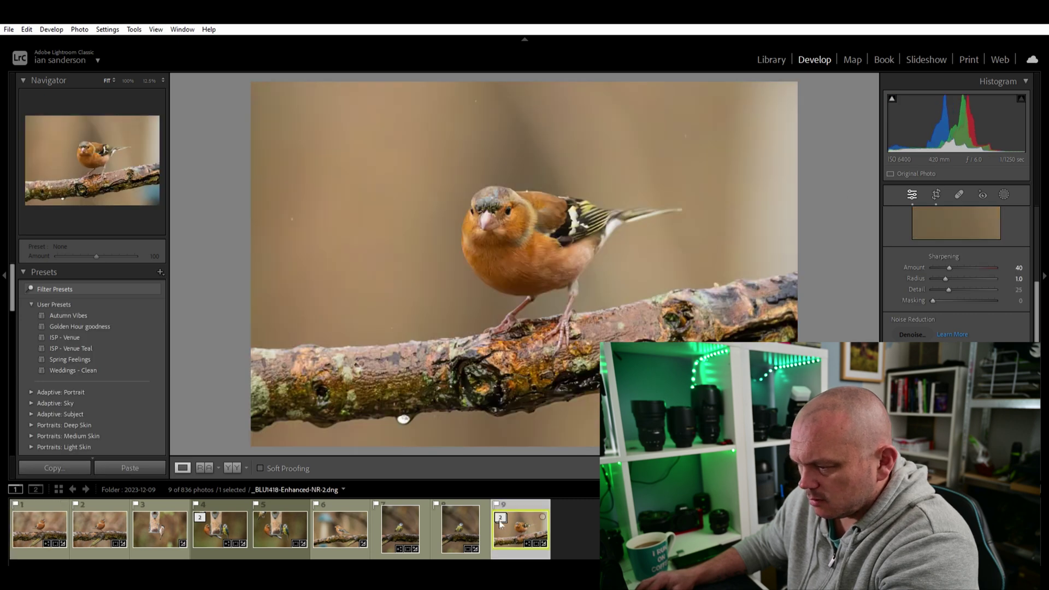
key("Right")
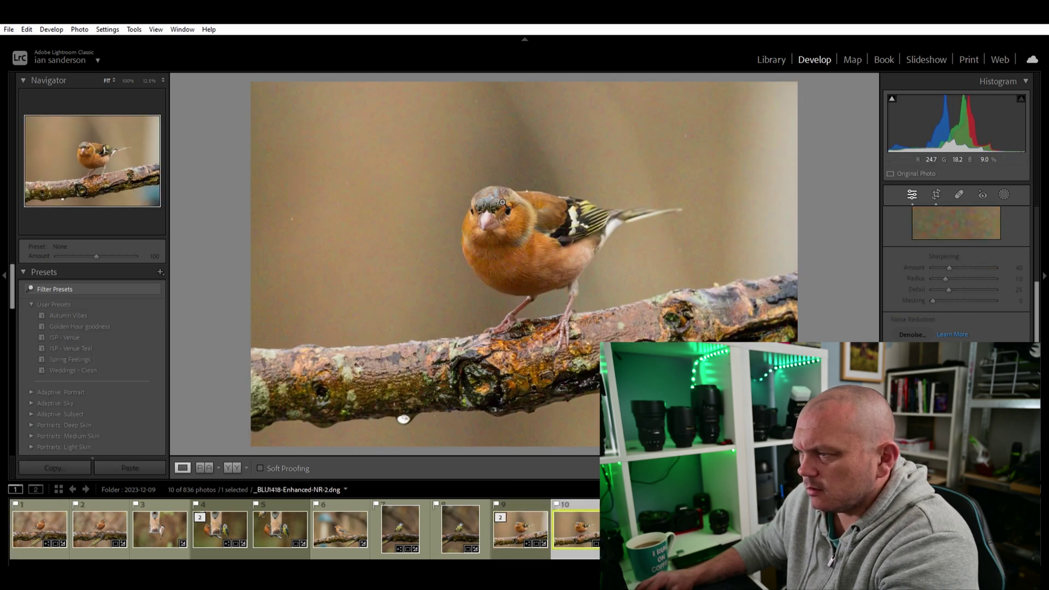
key("Left")
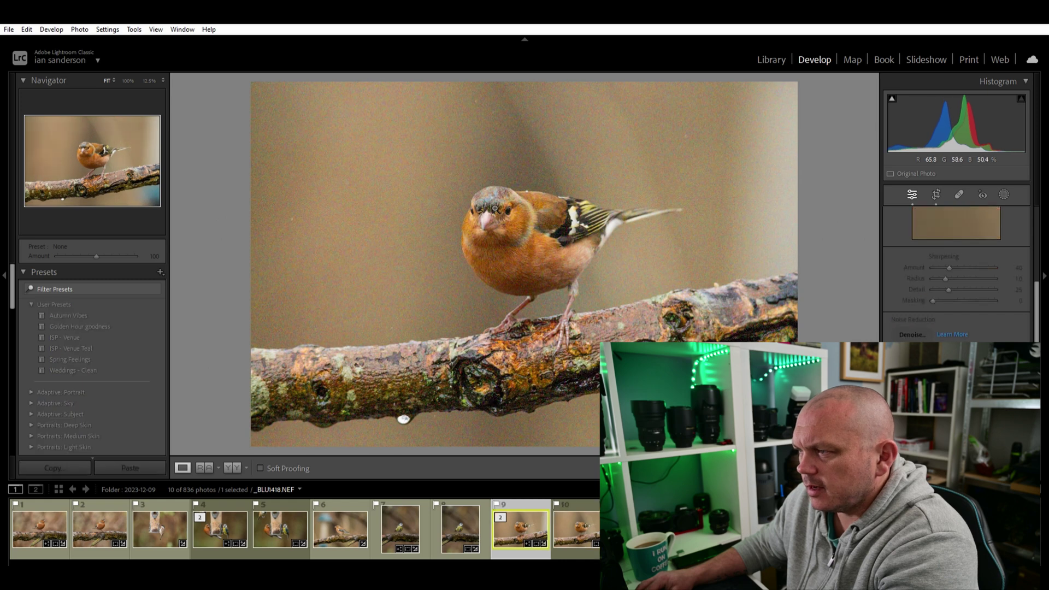
key("Right")
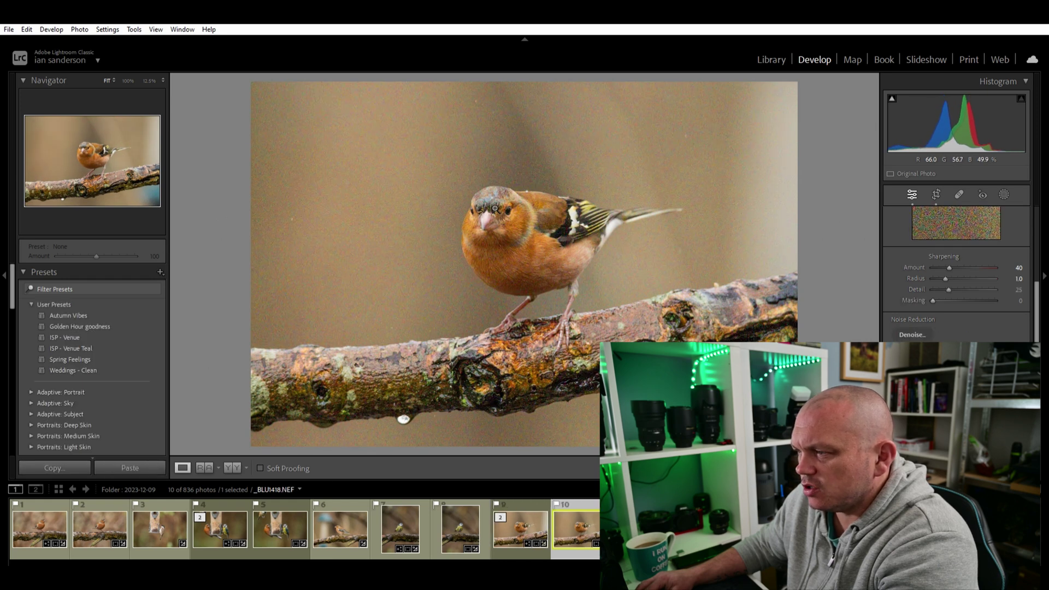
key("Left")
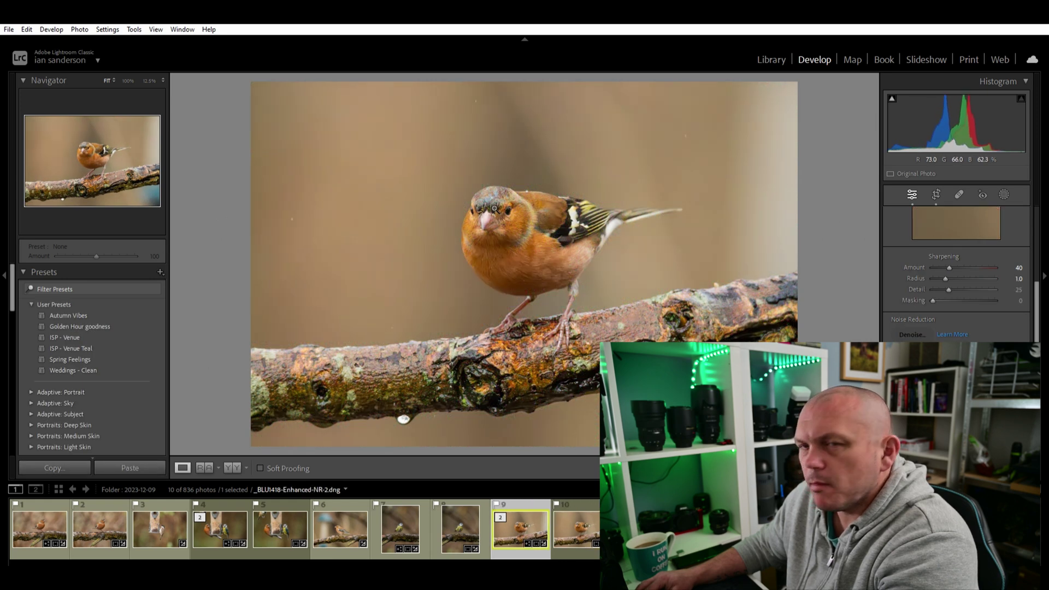